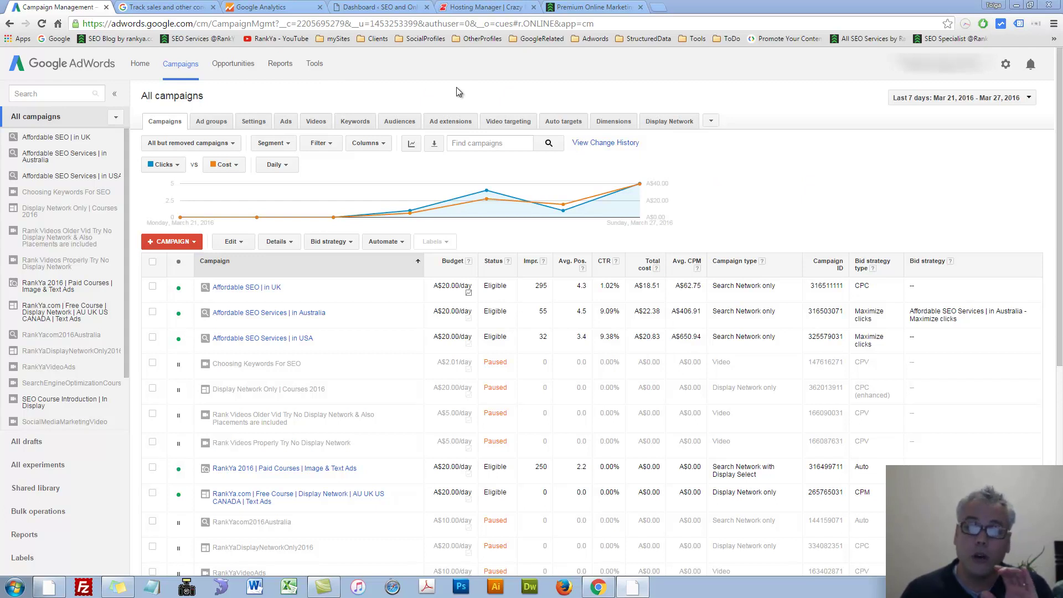
# Open the conversion actions list, showing only PremiumCourses (All Web Site Data), after checking the help article
pyautogui.click(316, 66)
pyautogui.click(341, 103)
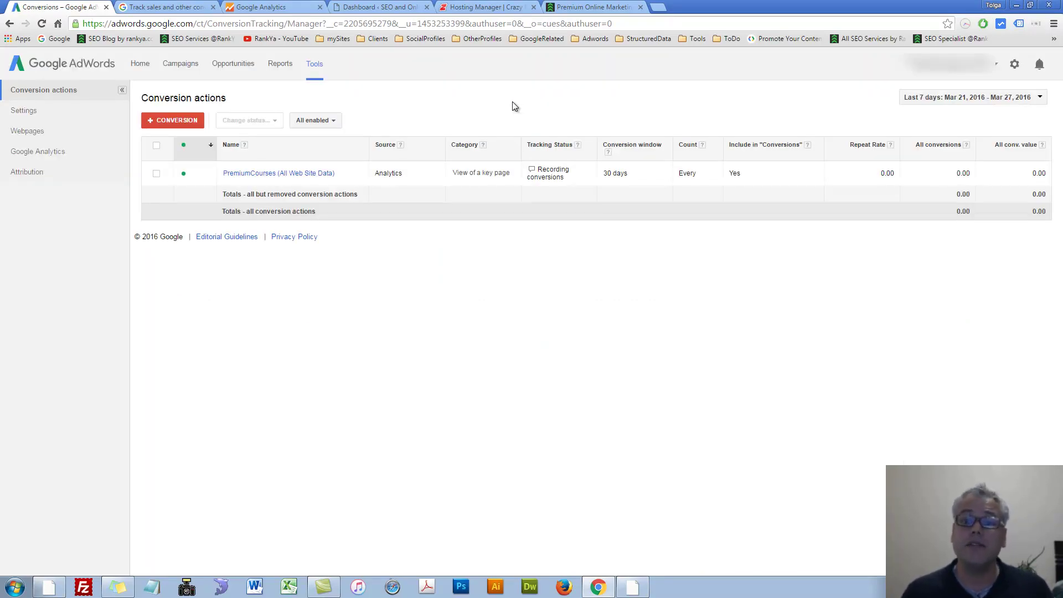
pyautogui.click(182, 12)
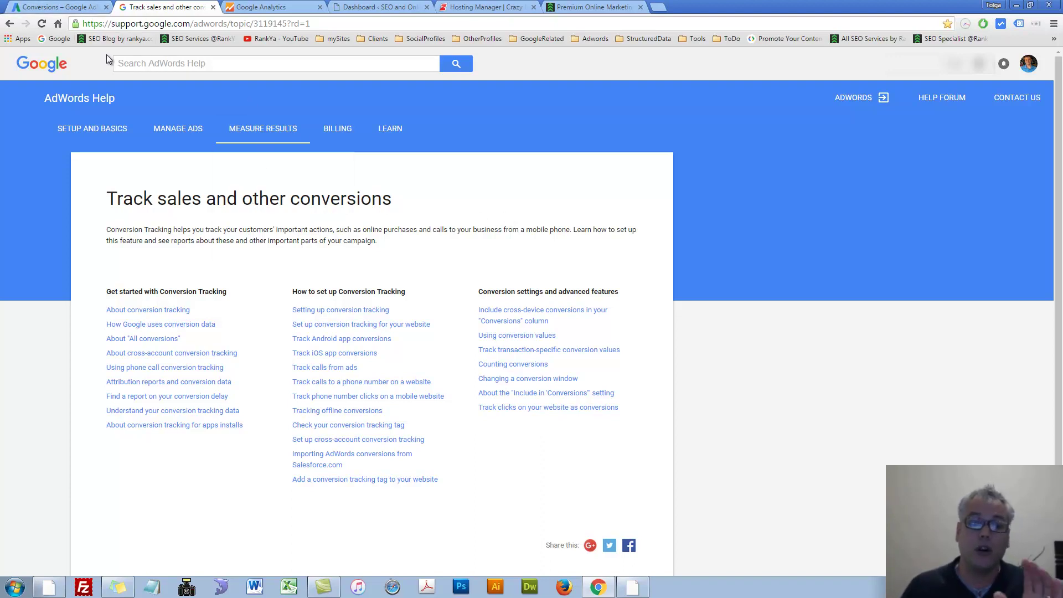
pyautogui.click(54, 7)
# Start a new Website conversion action and look at the Premium Online Marketing Courses page
pyautogui.click(159, 120)
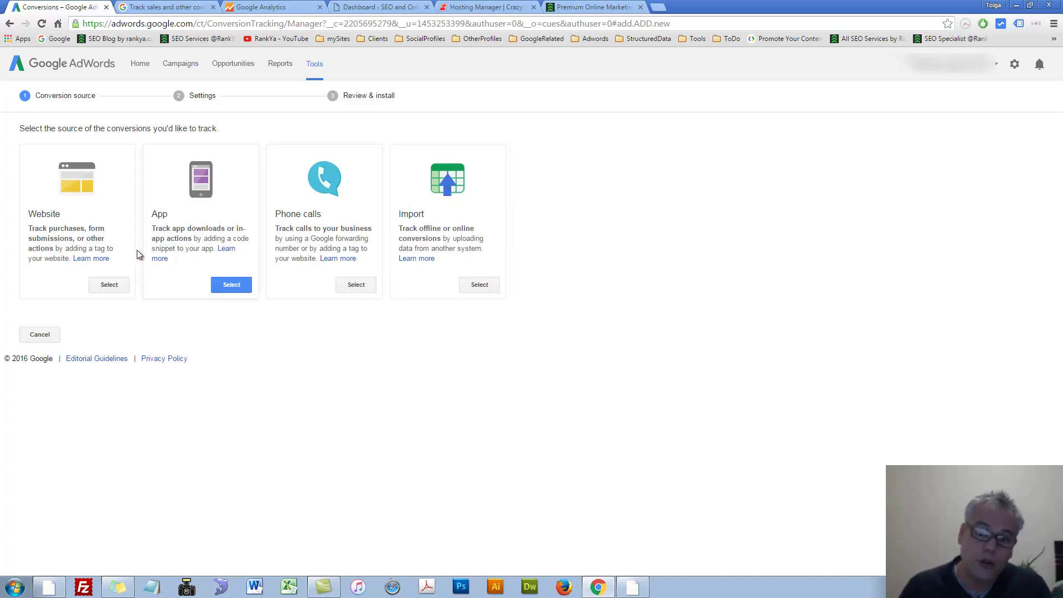
pyautogui.click(105, 286)
pyautogui.click(187, 208)
pyautogui.click(588, 6)
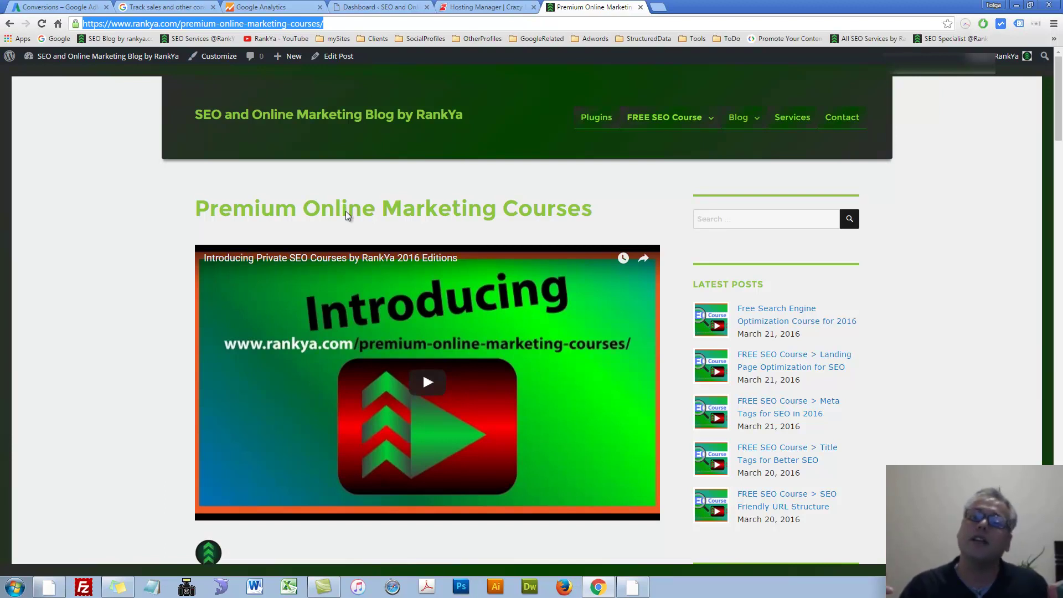
# Name the new conversion action 'Viewed Premium courses Page'
pyautogui.click(61, 7)
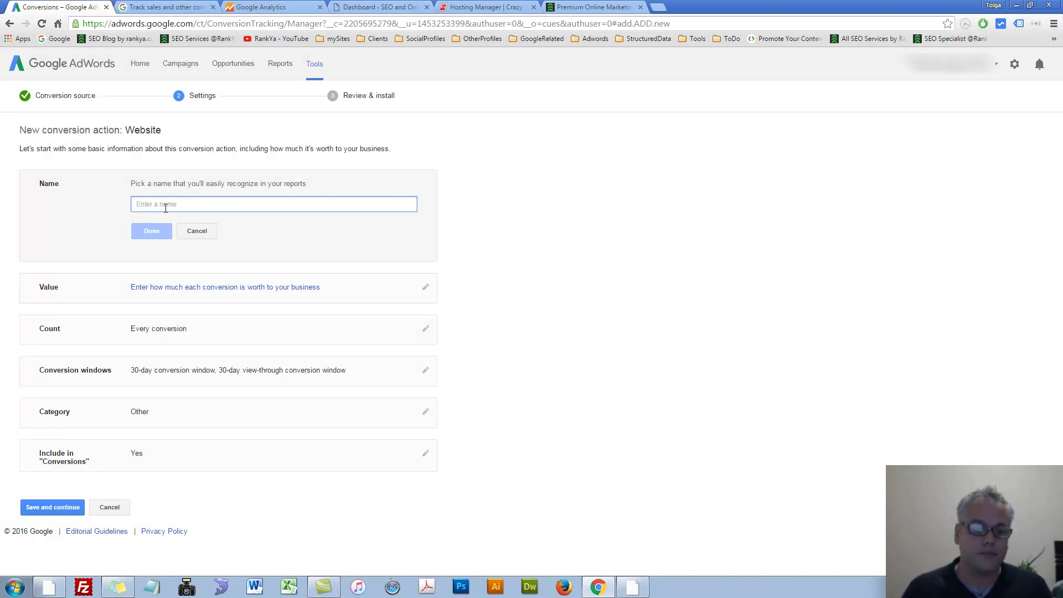
pyautogui.write('Viewed')
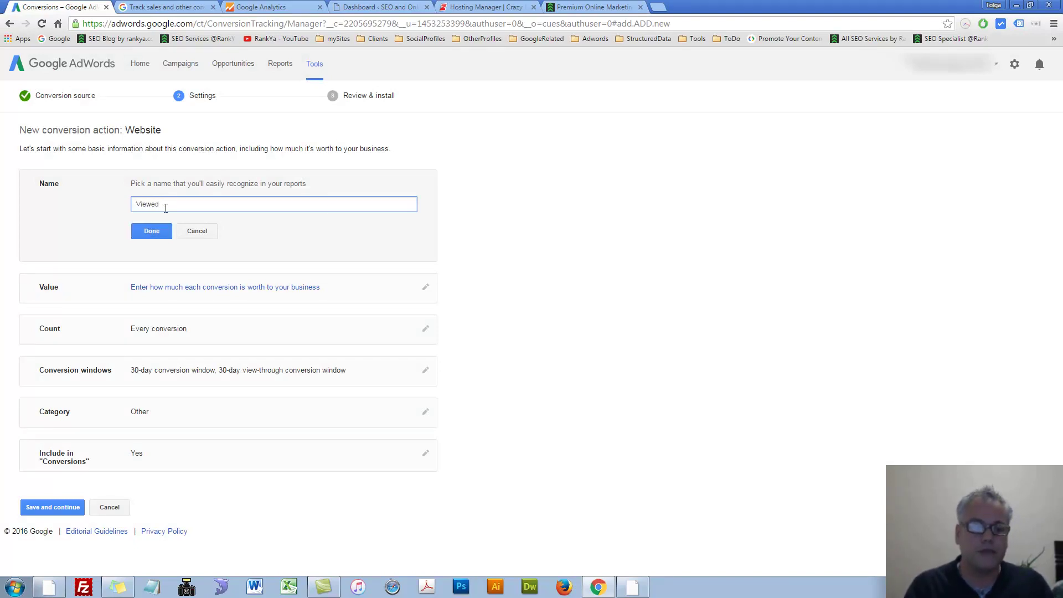
pyautogui.write(' Premium courses Page')
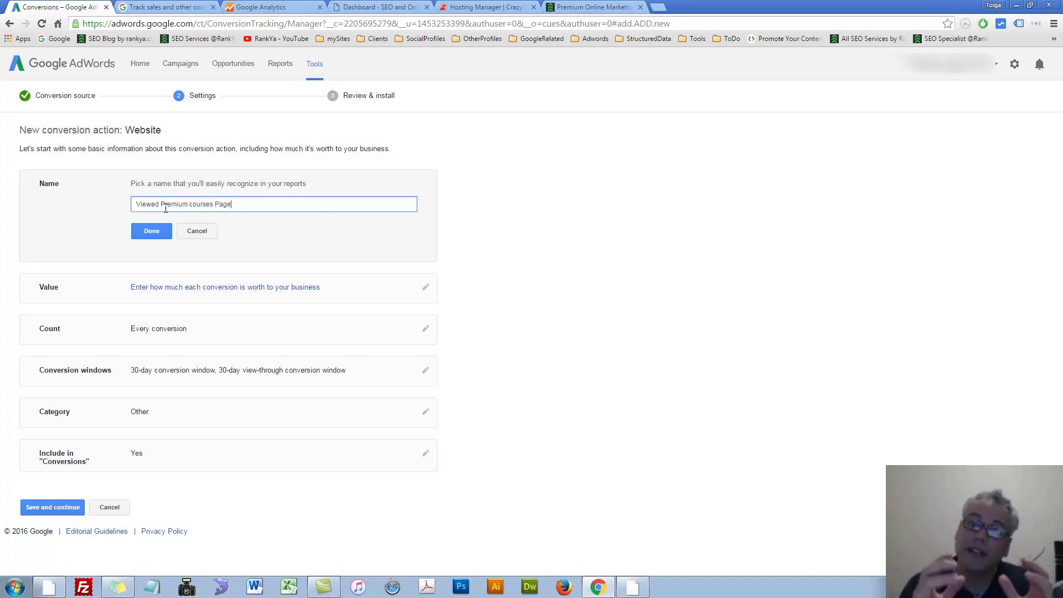
pyautogui.click(150, 234)
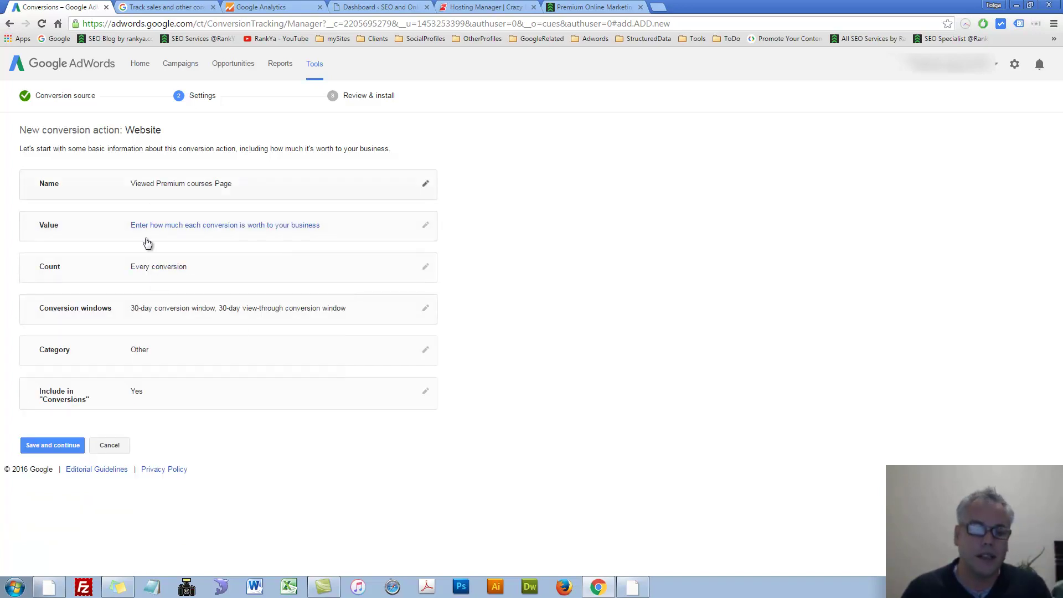
# Give every conversion the same value of A$2.00
pyautogui.click(425, 227)
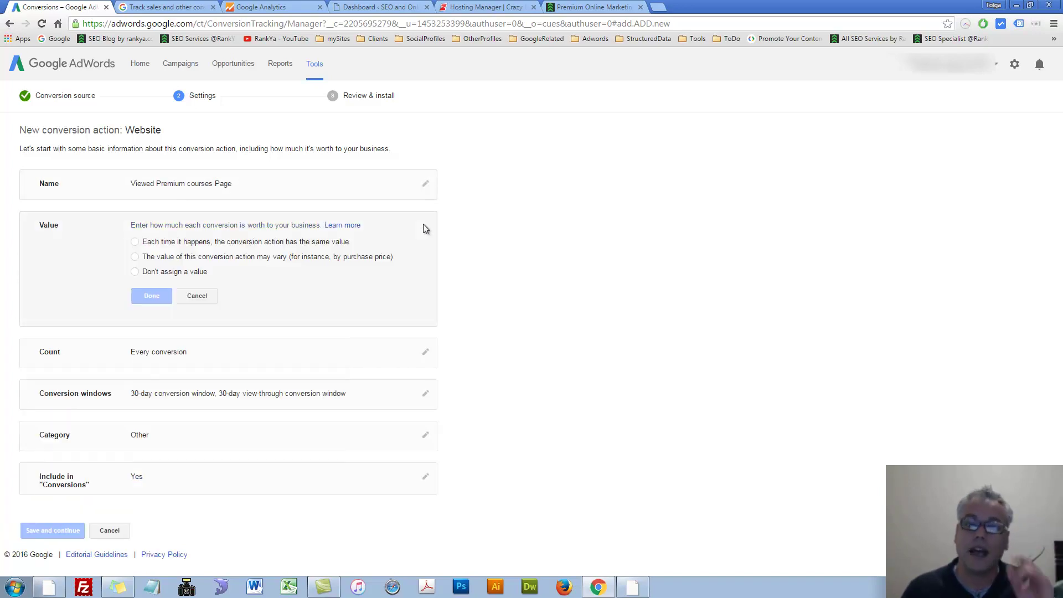
pyautogui.click(136, 257)
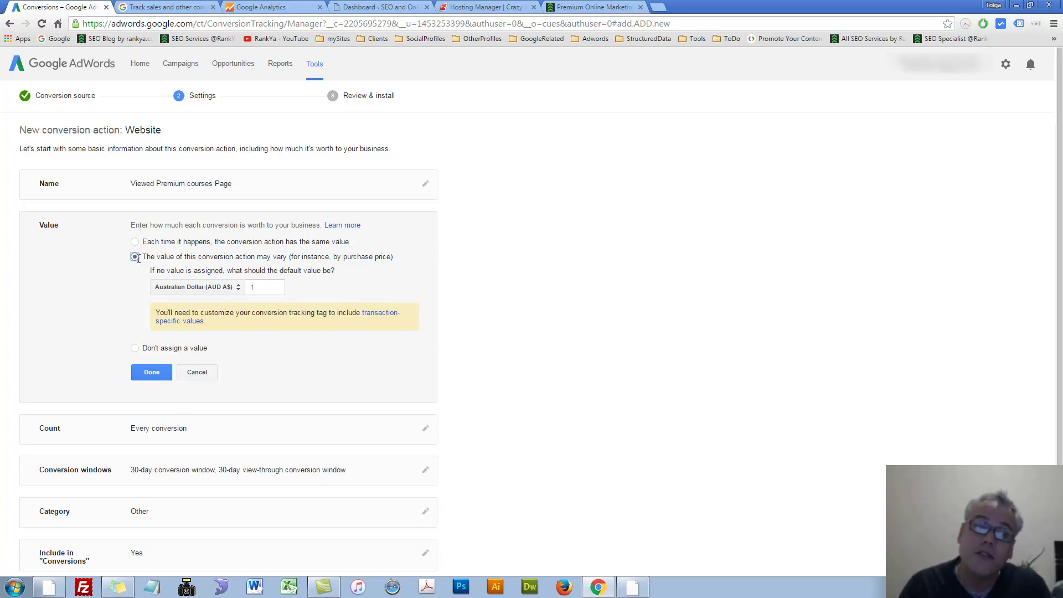
pyautogui.click(256, 287)
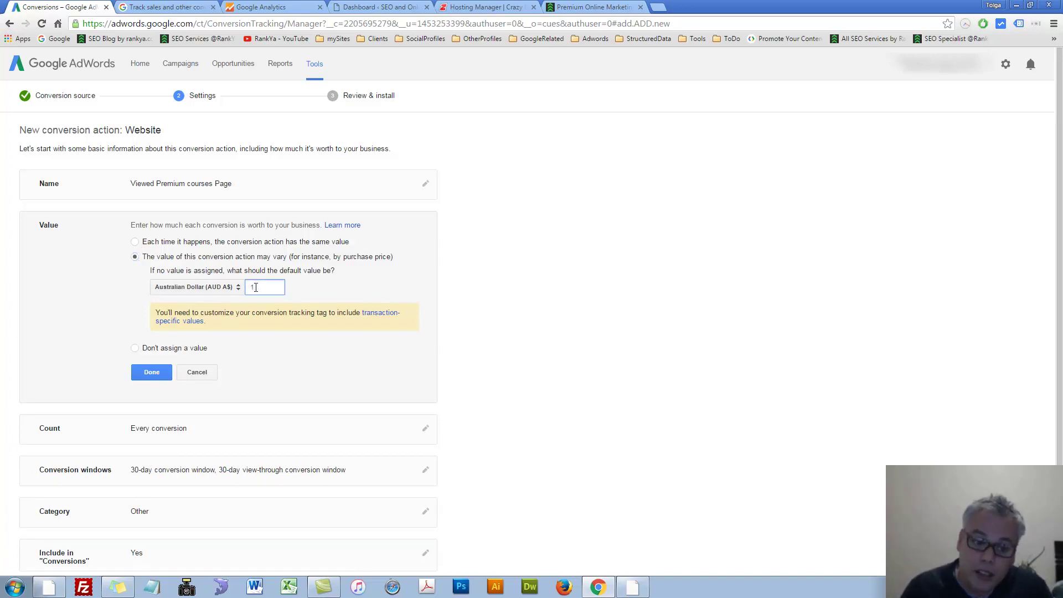
pyautogui.click(135, 242)
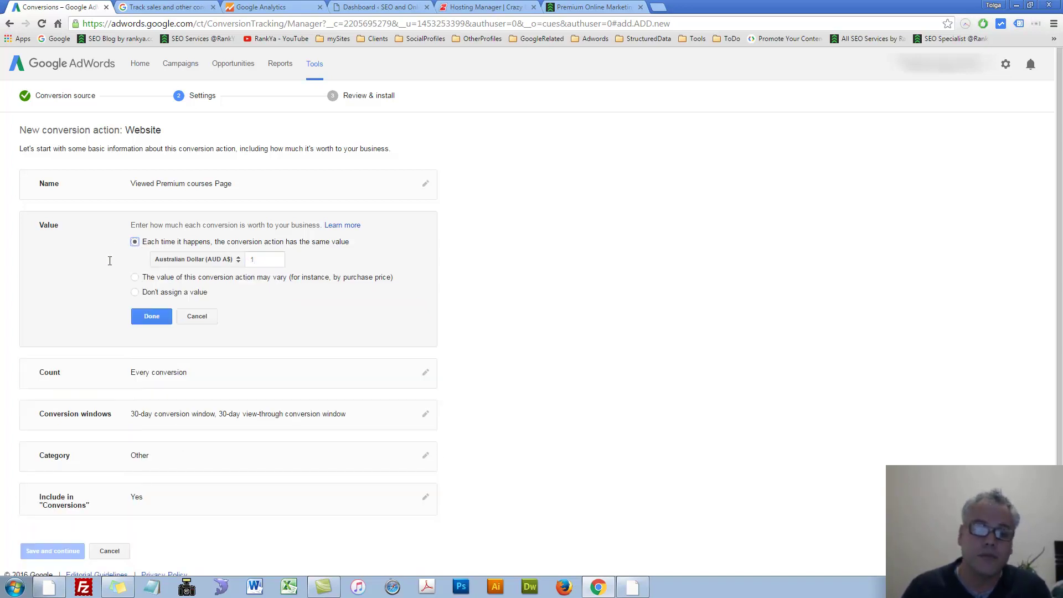
pyautogui.click(265, 264)
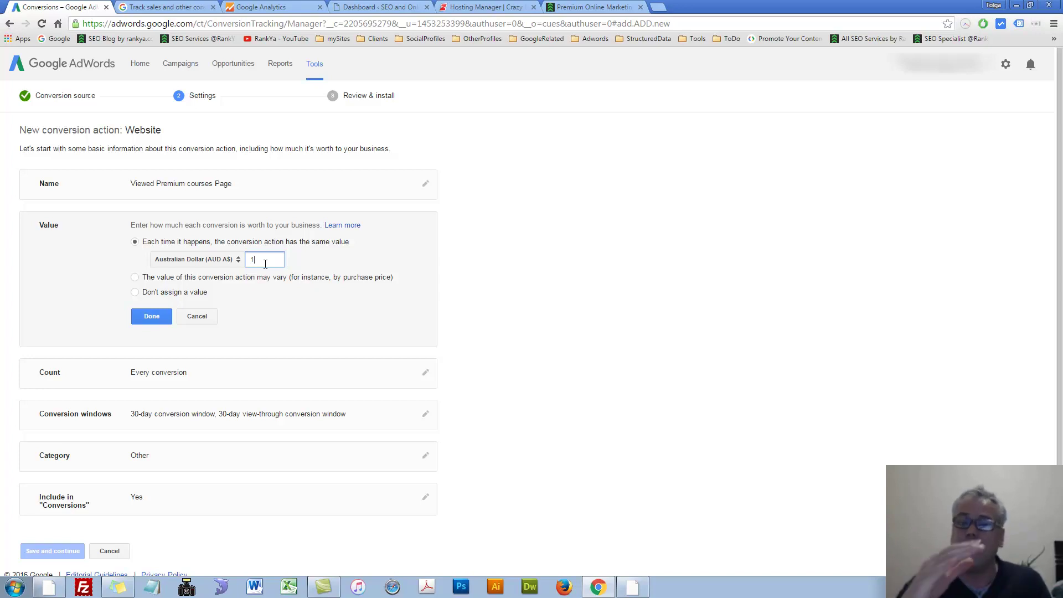
pyautogui.press('BackSpace')
pyautogui.write('2')
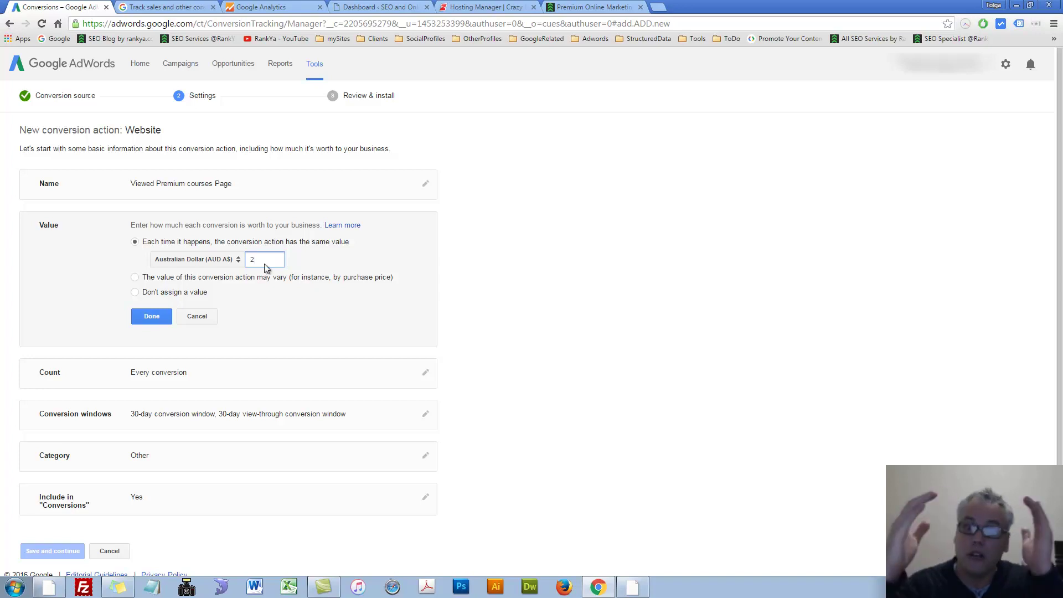
pyautogui.click(136, 293)
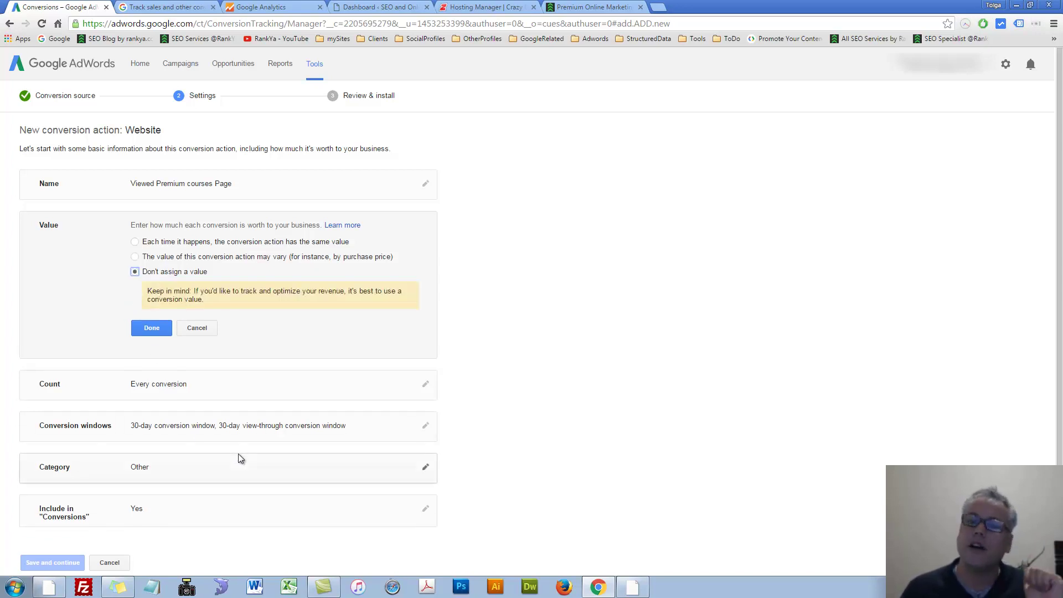
pyautogui.click(135, 242)
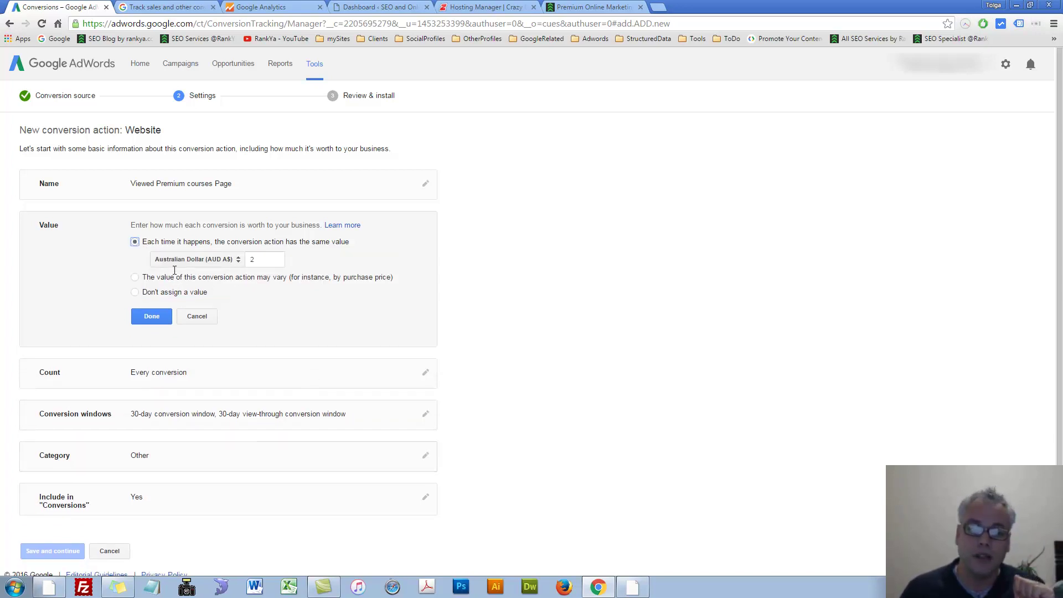
pyautogui.click(158, 318)
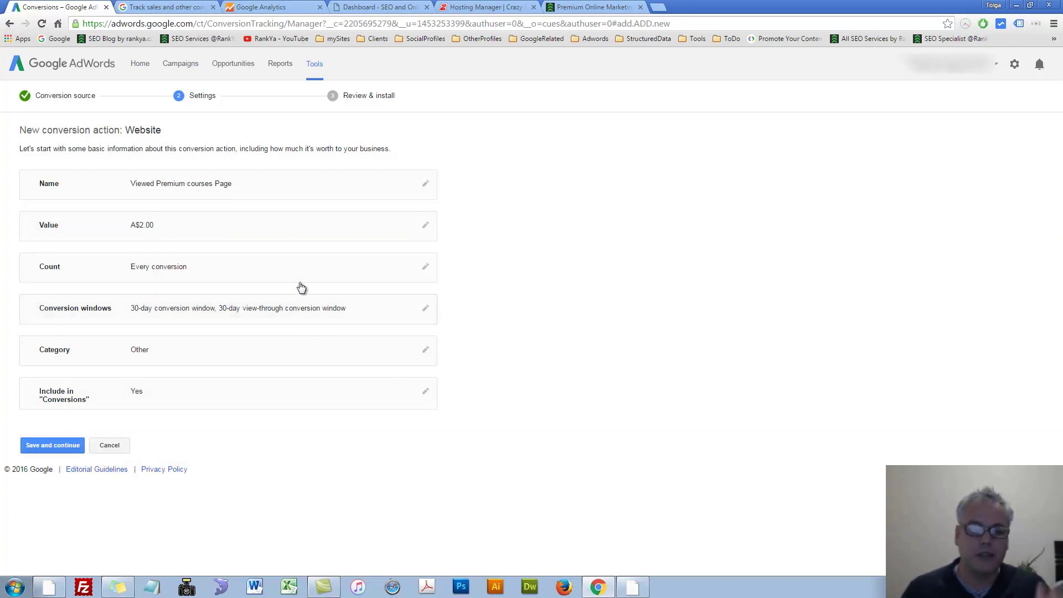
# Set Count to Every conversion after briefly trying the One option
pyautogui.click(324, 280)
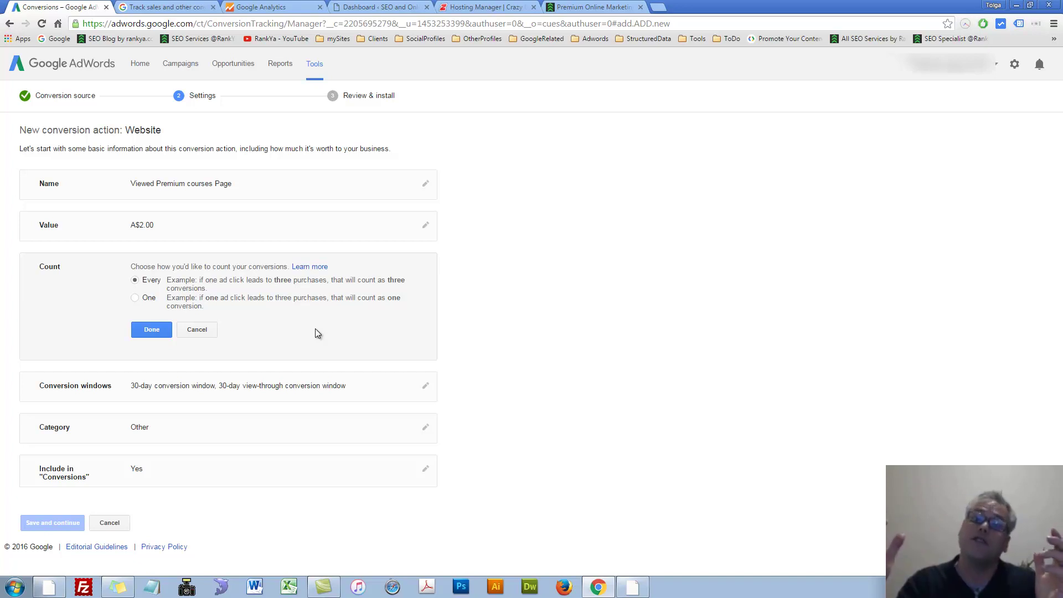
pyautogui.click(148, 298)
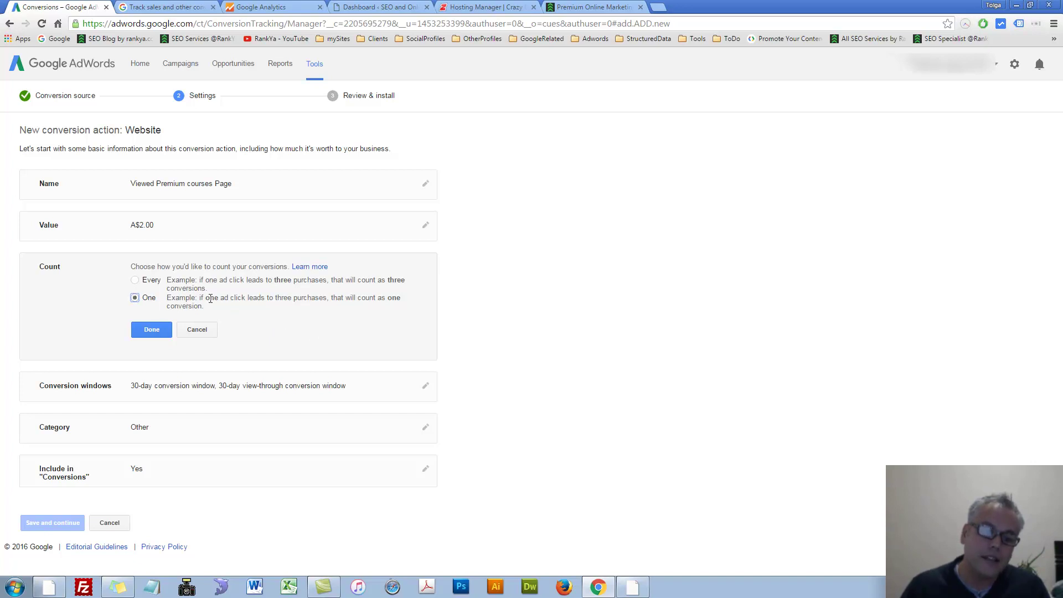
pyautogui.moveTo(201, 299); pyautogui.dragTo(291, 299)
pyautogui.click(291, 300)
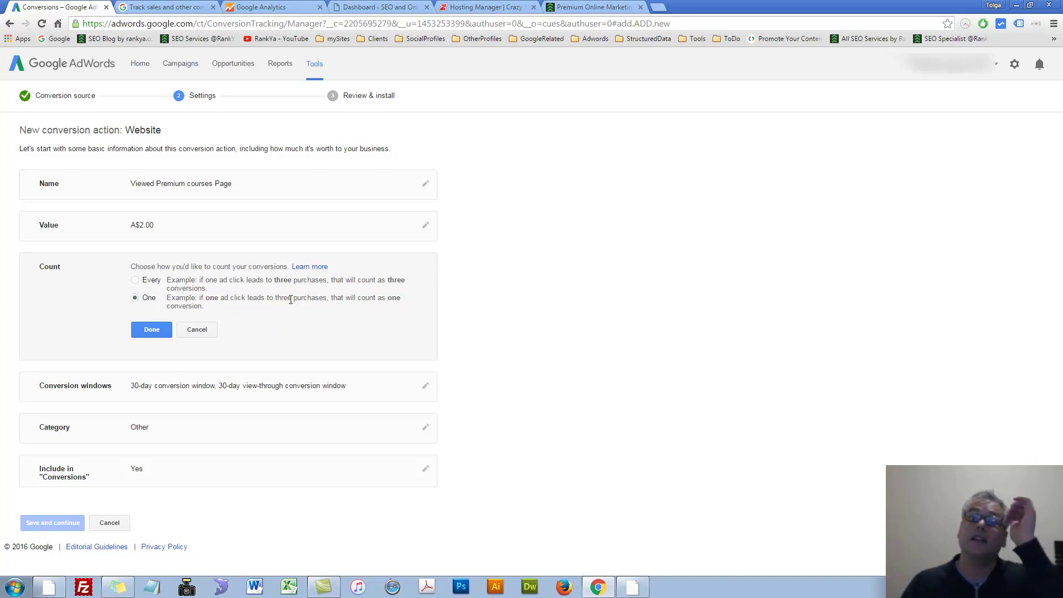
pyautogui.click(135, 280)
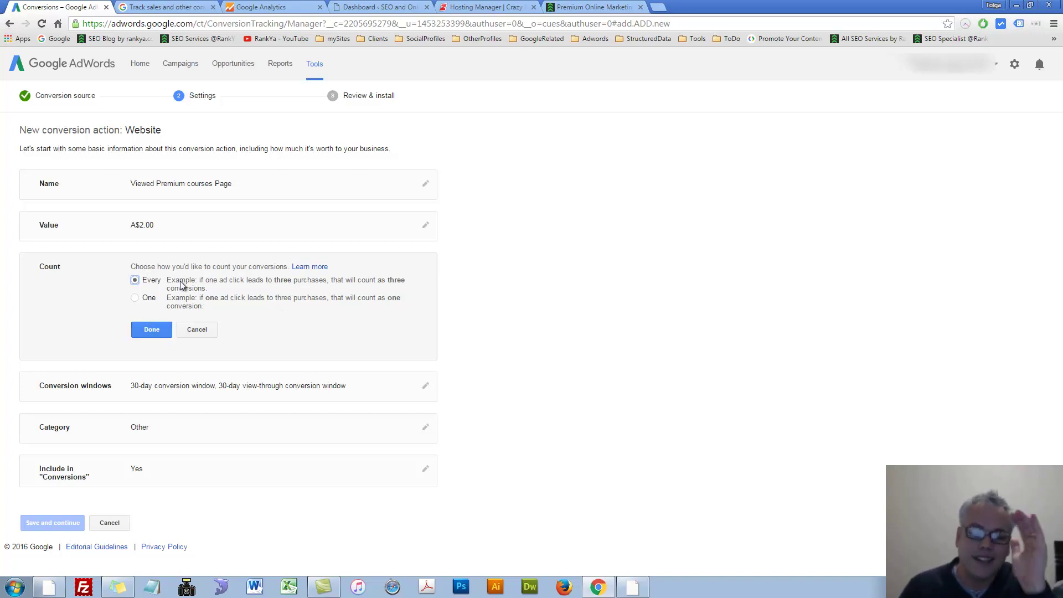
pyautogui.click(152, 331)
# Keep the 30-day conversion window and set the view-through window to 2 weeks
pyautogui.click(224, 318)
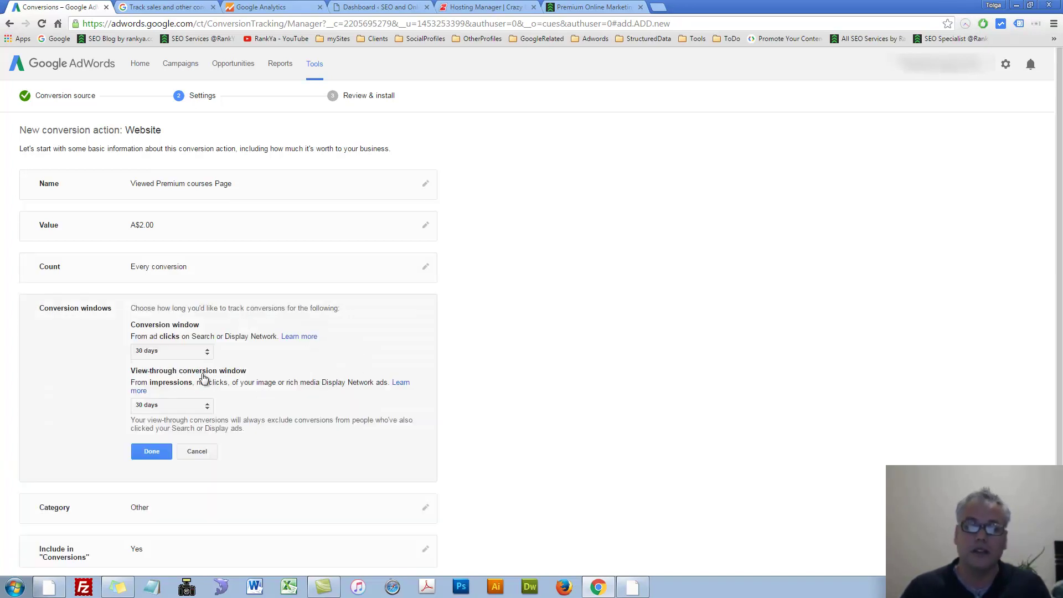
pyautogui.click(204, 355)
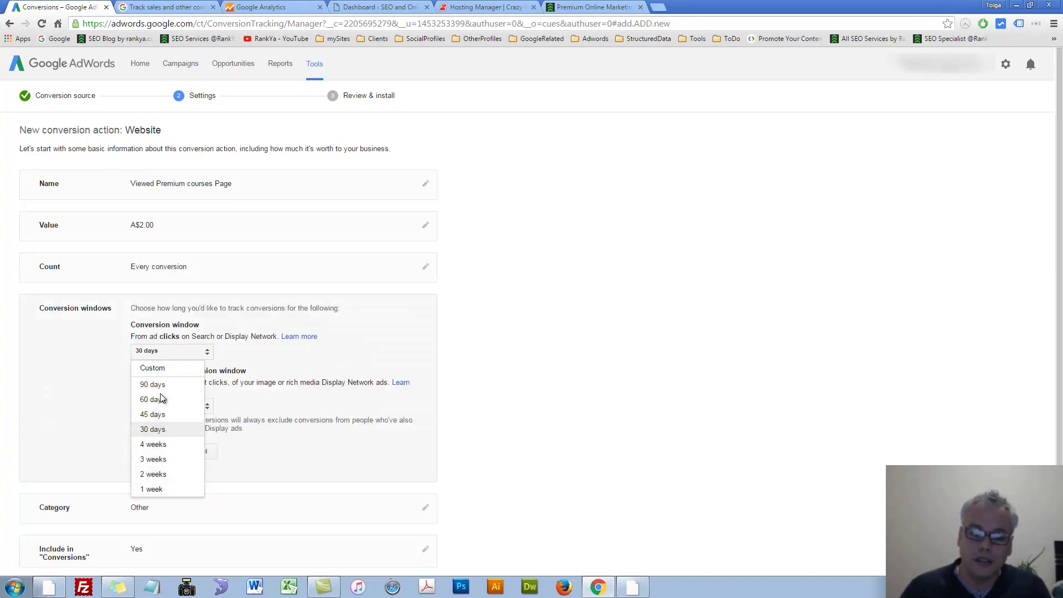
pyautogui.click(487, 375)
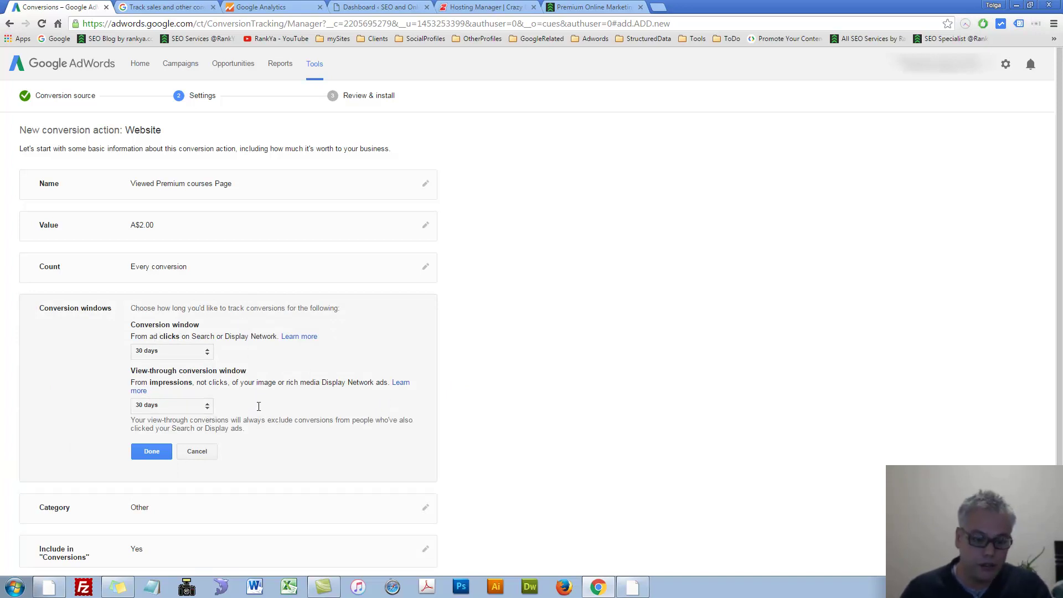
pyautogui.scroll(-1, 256, 427)
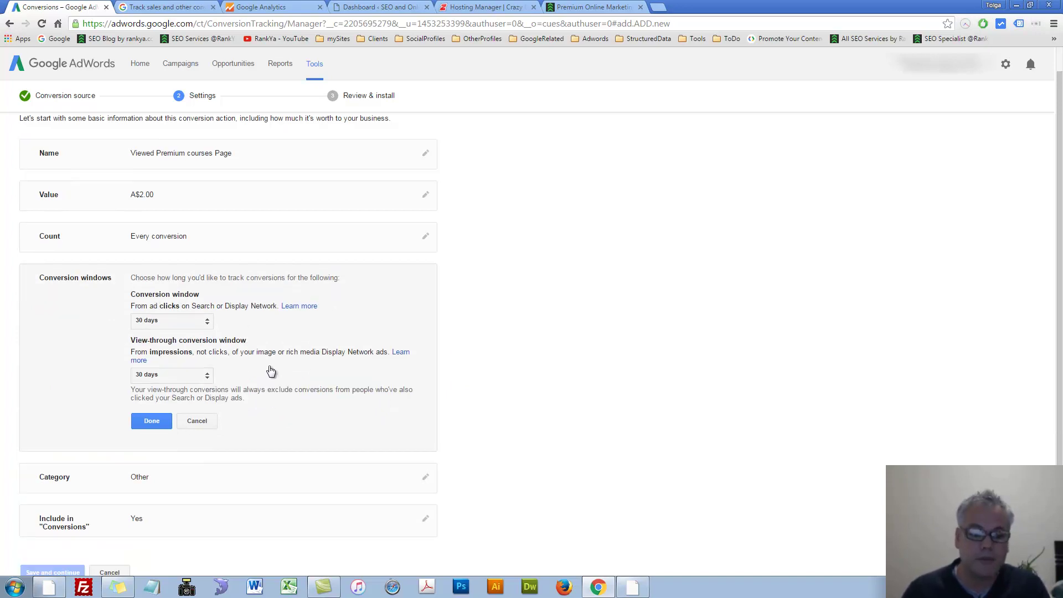
pyautogui.click(206, 375)
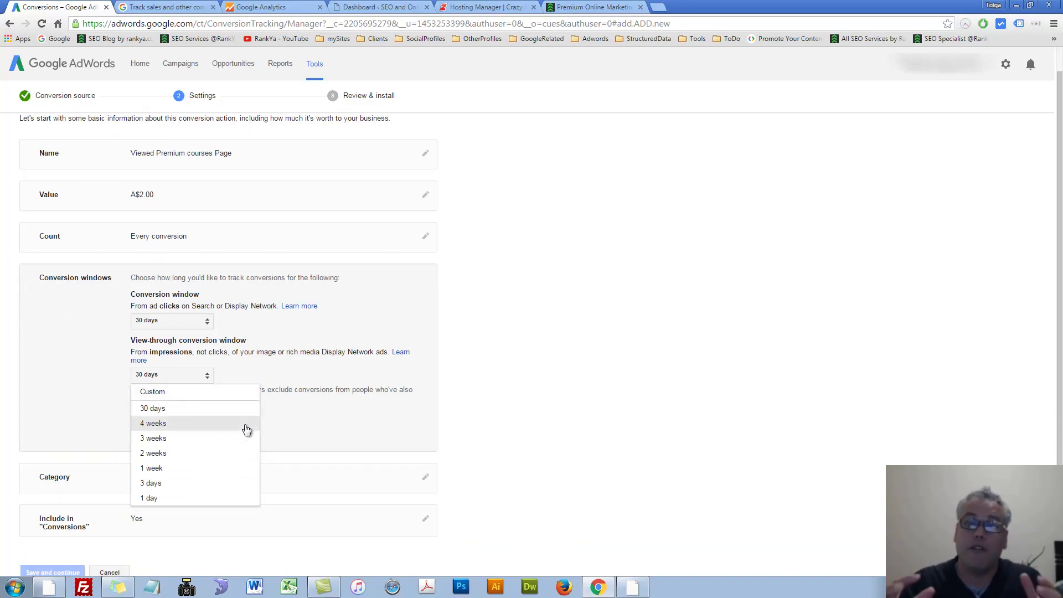
pyautogui.click(171, 455)
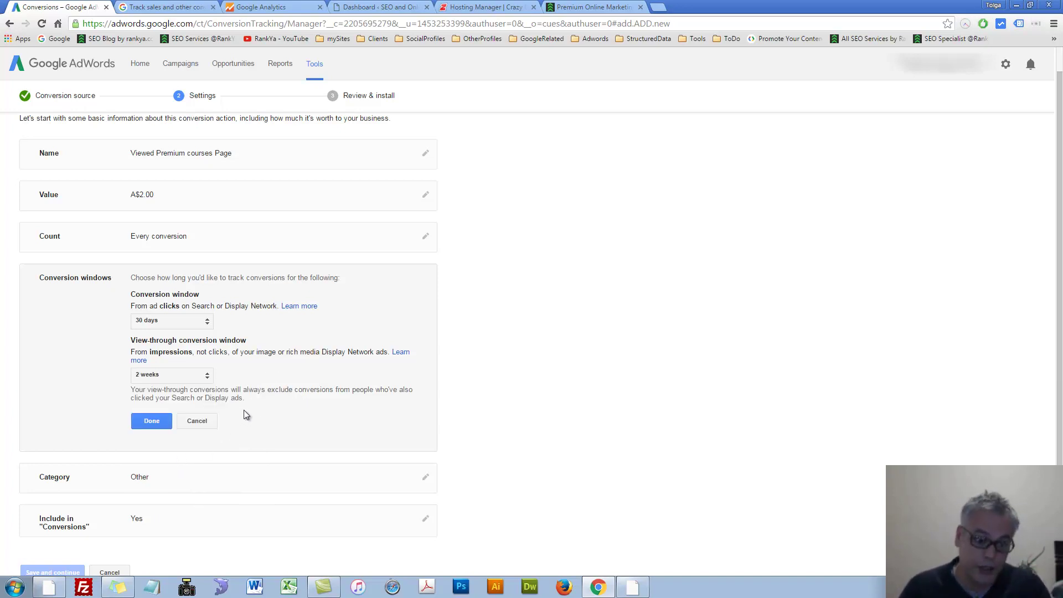
pyautogui.click(158, 424)
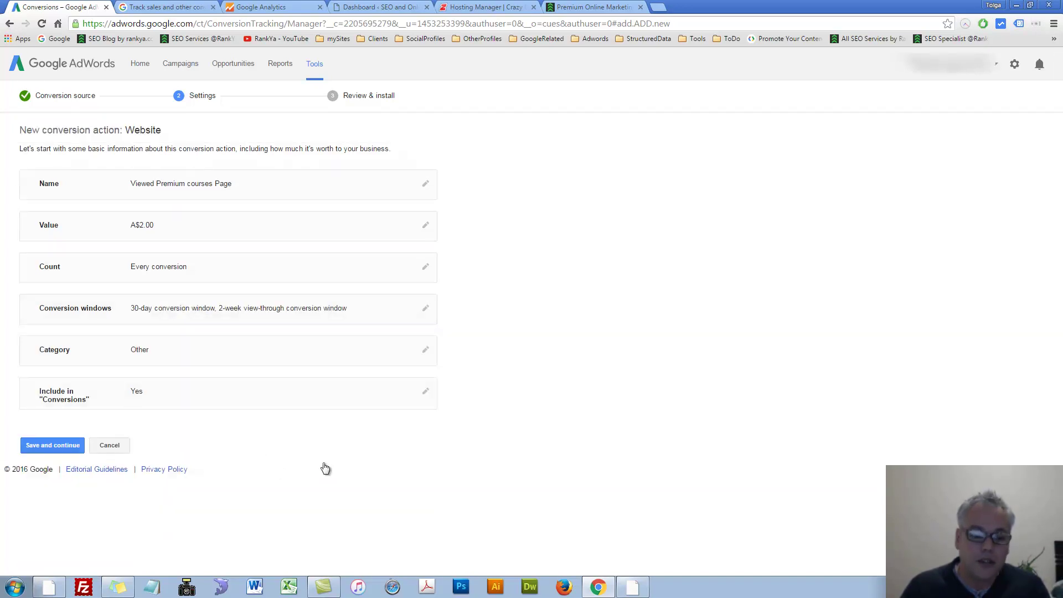
# Choose 'View of a key page' as the conversion category after checking the courses page
pyautogui.click(219, 359)
pyautogui.click(164, 375)
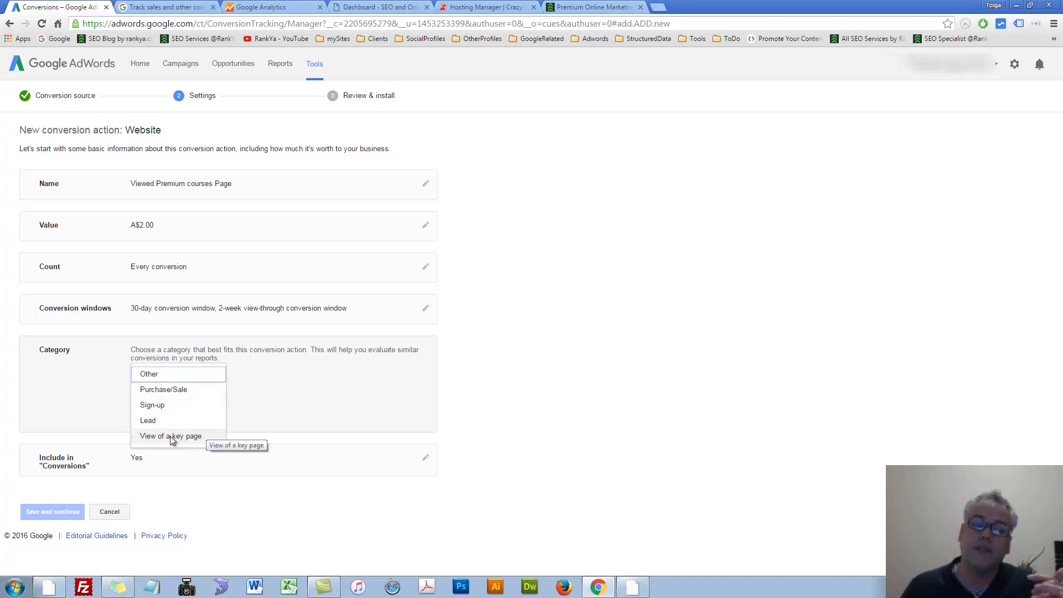
pyautogui.click(590, 8)
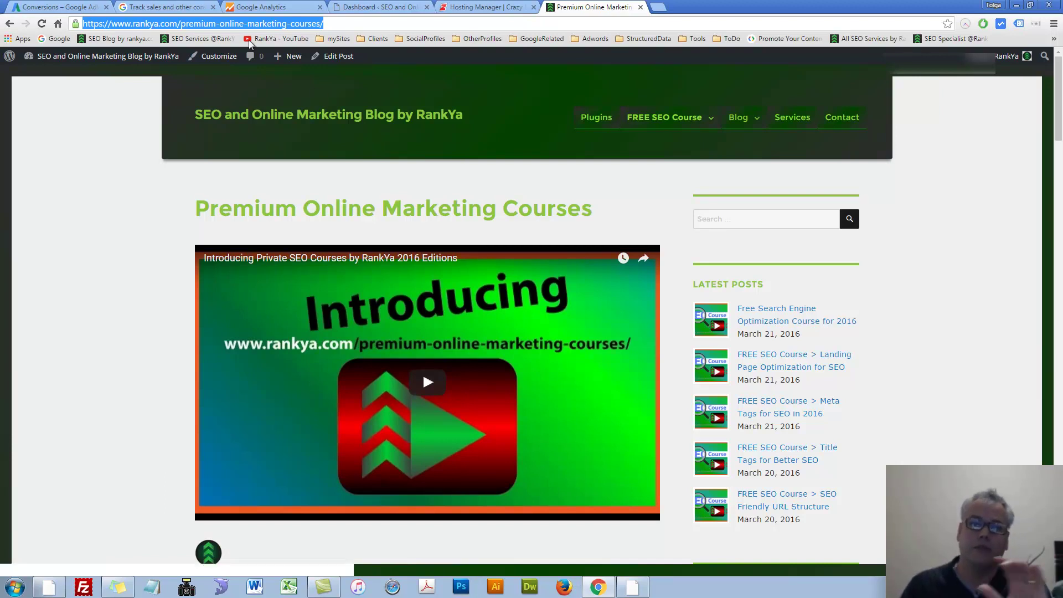
pyautogui.click(58, 7)
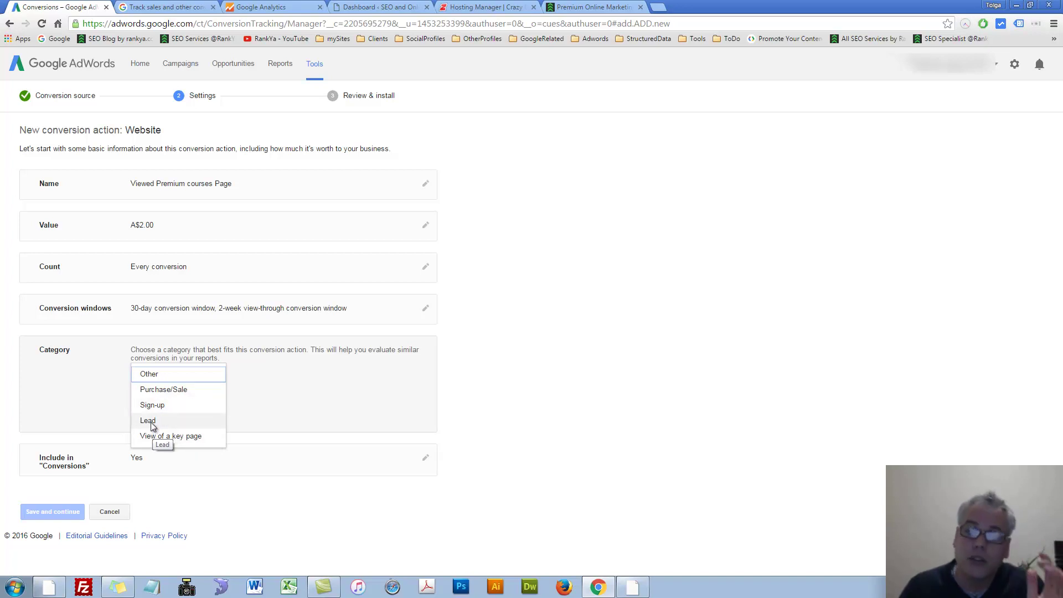
pyautogui.click(176, 437)
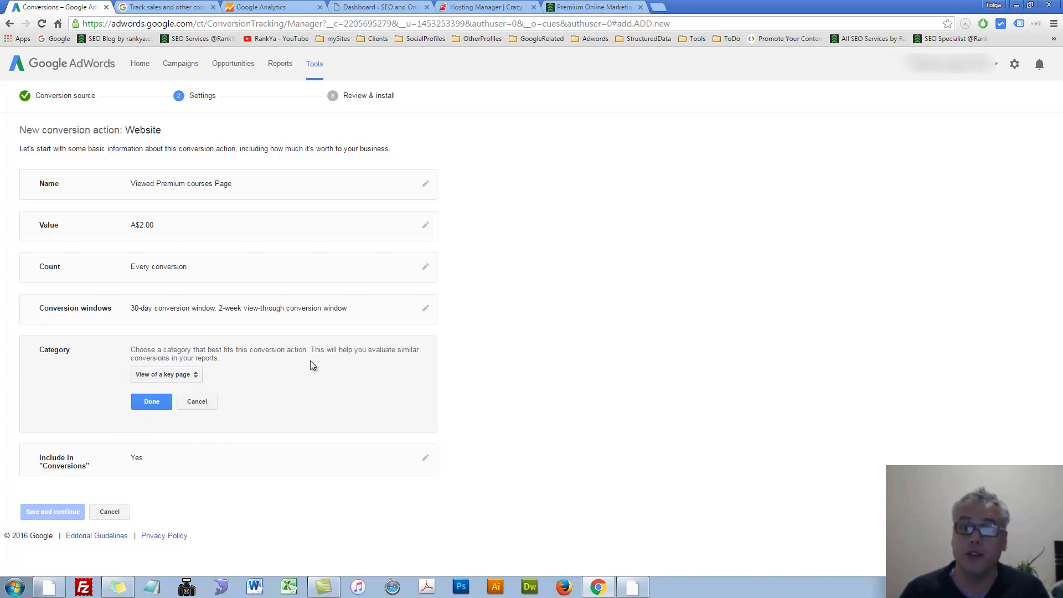
# Confirm the category, keep Include in 'Conversions' checked, and save to reach Review & install
pyautogui.click(157, 406)
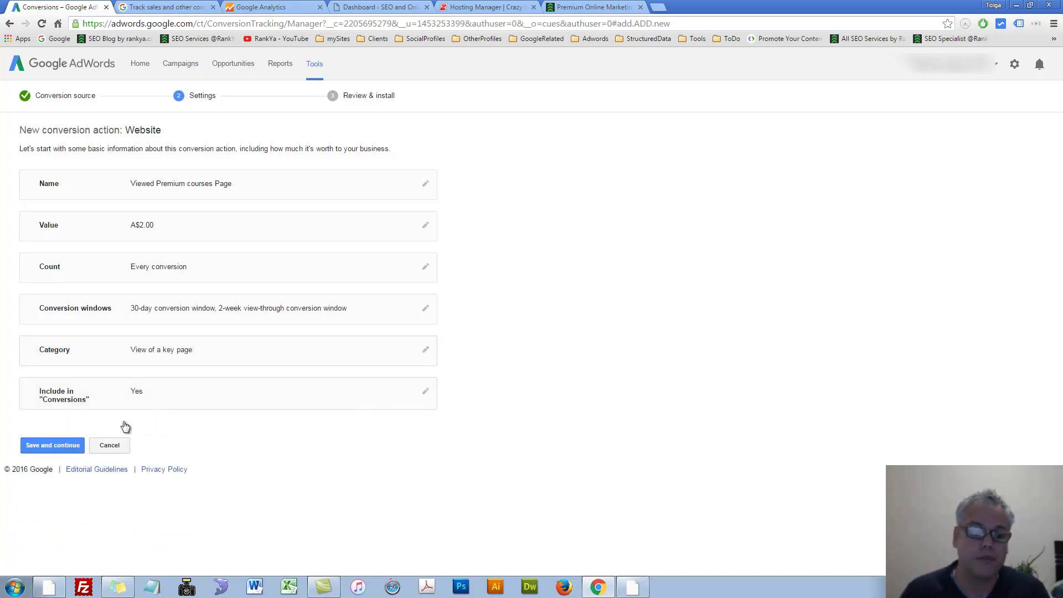
pyautogui.click(294, 402)
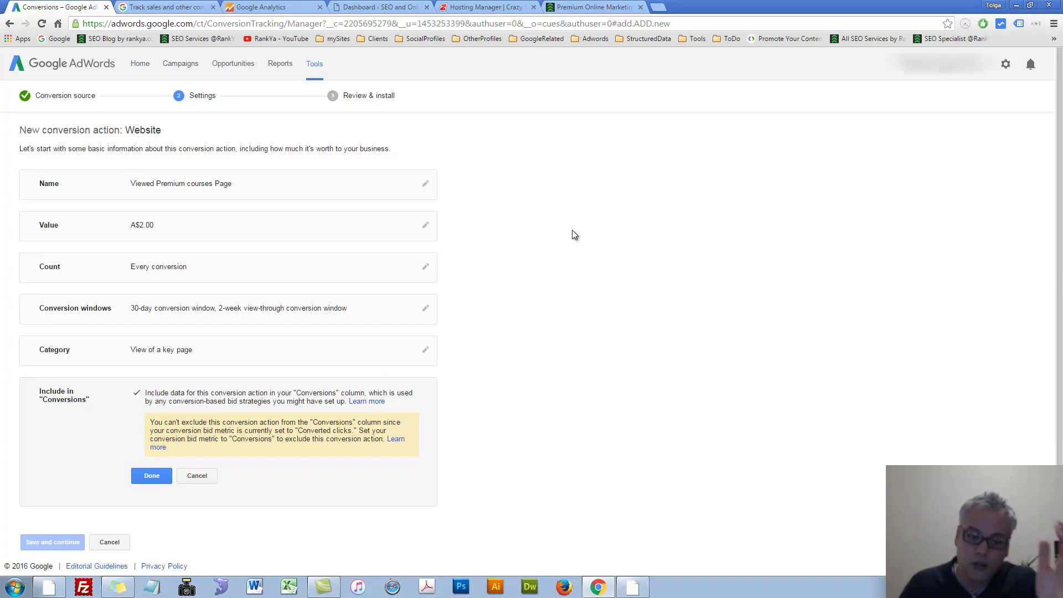
pyautogui.click(159, 480)
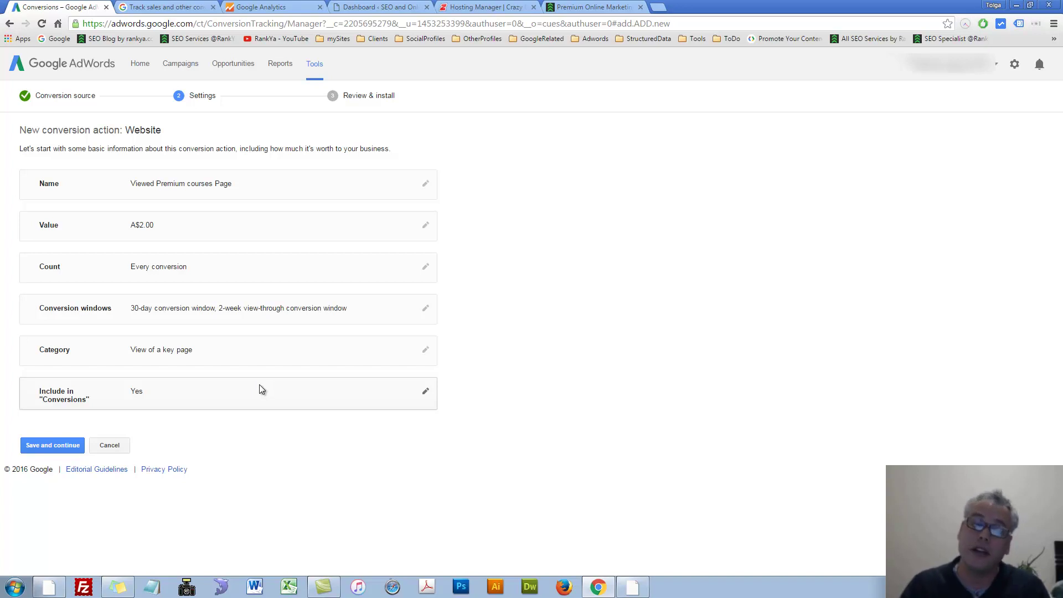
pyautogui.click(47, 446)
# Copy the generated conversion tag code and go back to the Premium Online Marketing Courses page
pyautogui.scroll(-1, 479, 412)
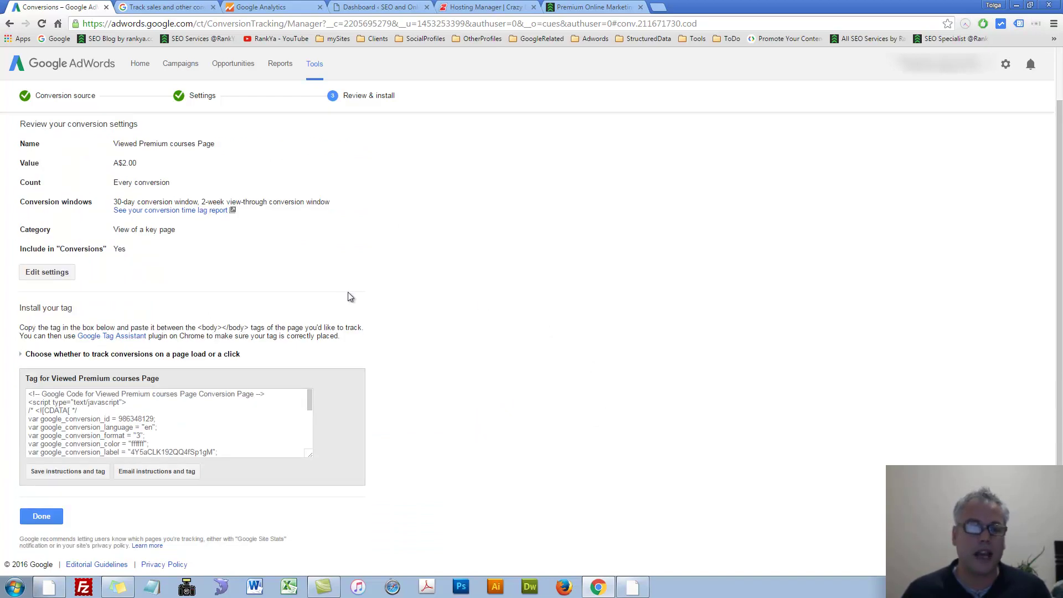
pyautogui.click(81, 408)
pyautogui.rightClick(103, 414)
pyautogui.click(119, 422)
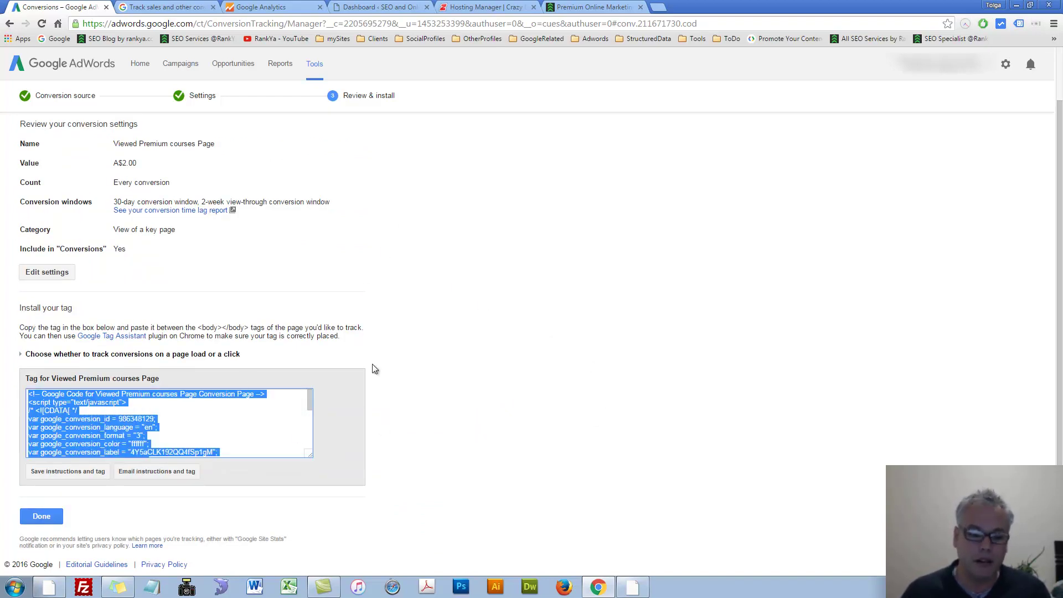
pyautogui.scroll(-5, 186, 431)
pyautogui.rightClick(129, 428)
pyautogui.click(145, 433)
pyautogui.click(570, 6)
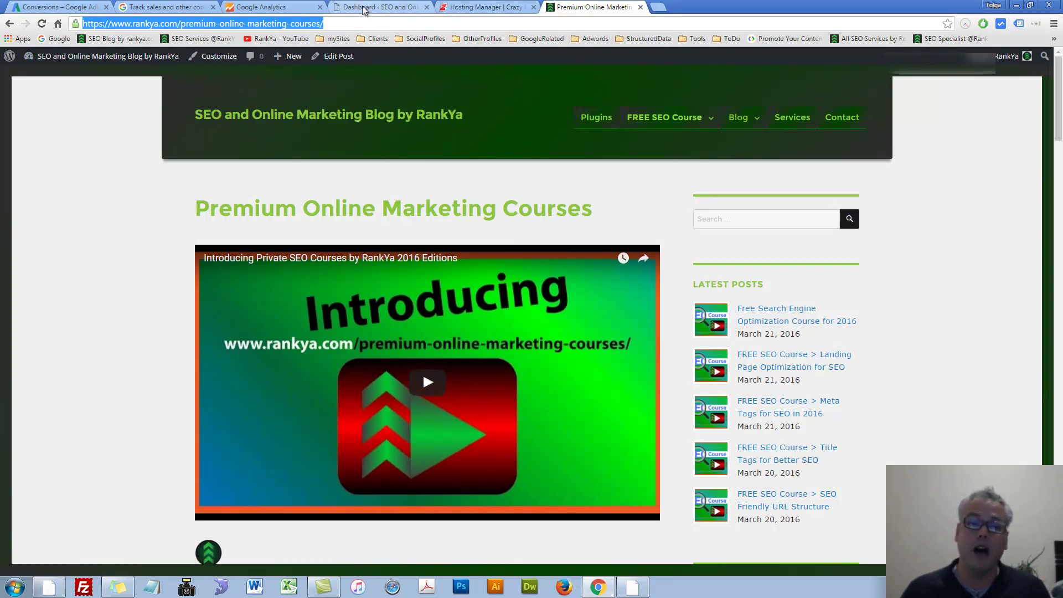
# Open Appearance > Editor in a new tab and load the parent RankYa Theme's files
pyautogui.moveTo(365, 10); pyautogui.dragTo(596, 7)
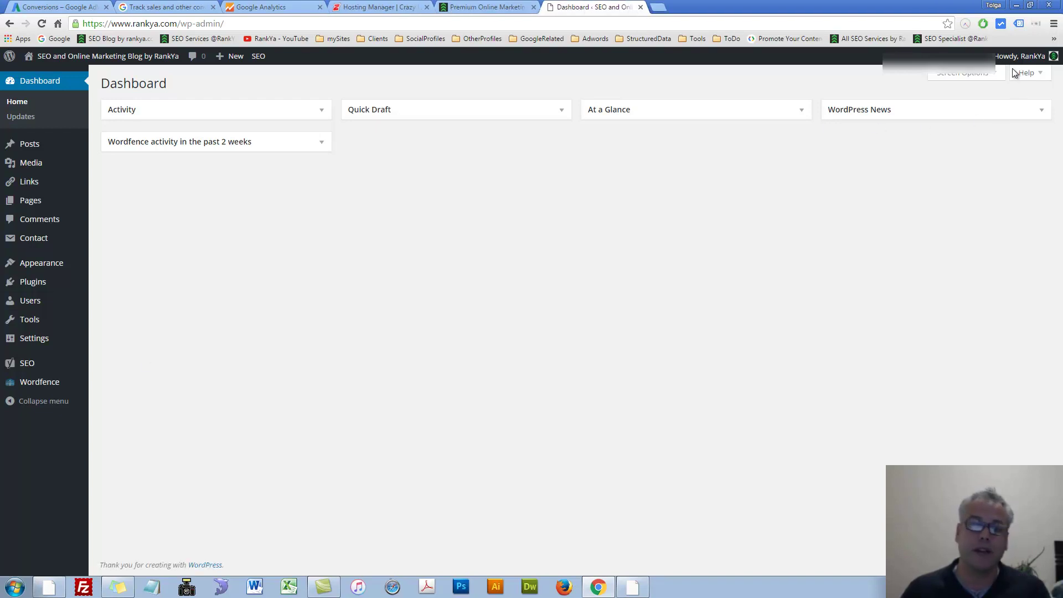
pyautogui.moveTo(43, 264)
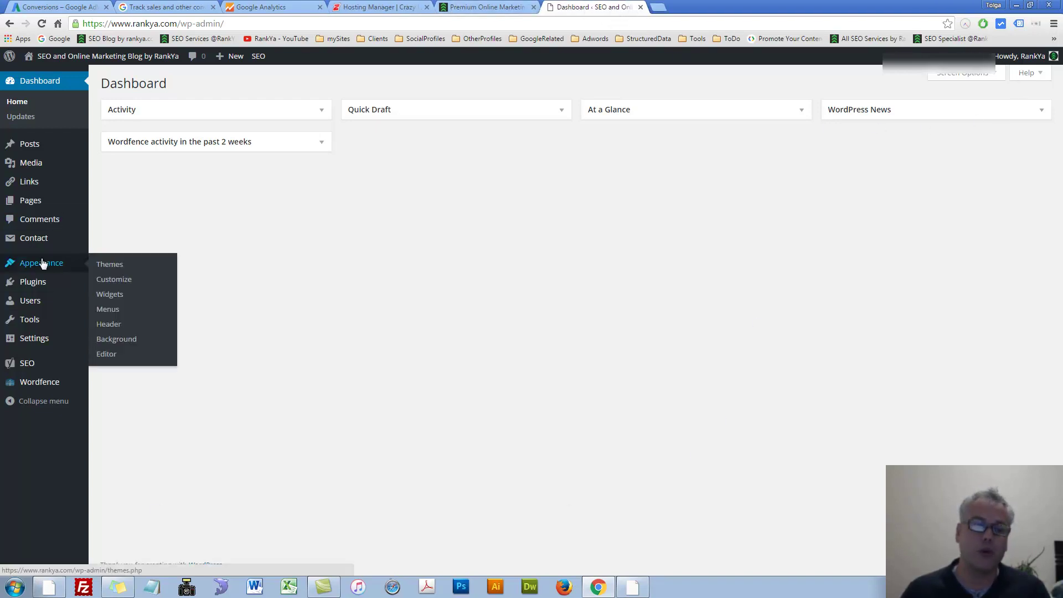
pyautogui.middleClick(111, 359)
pyautogui.hotkey('ctrl', 'Tab')
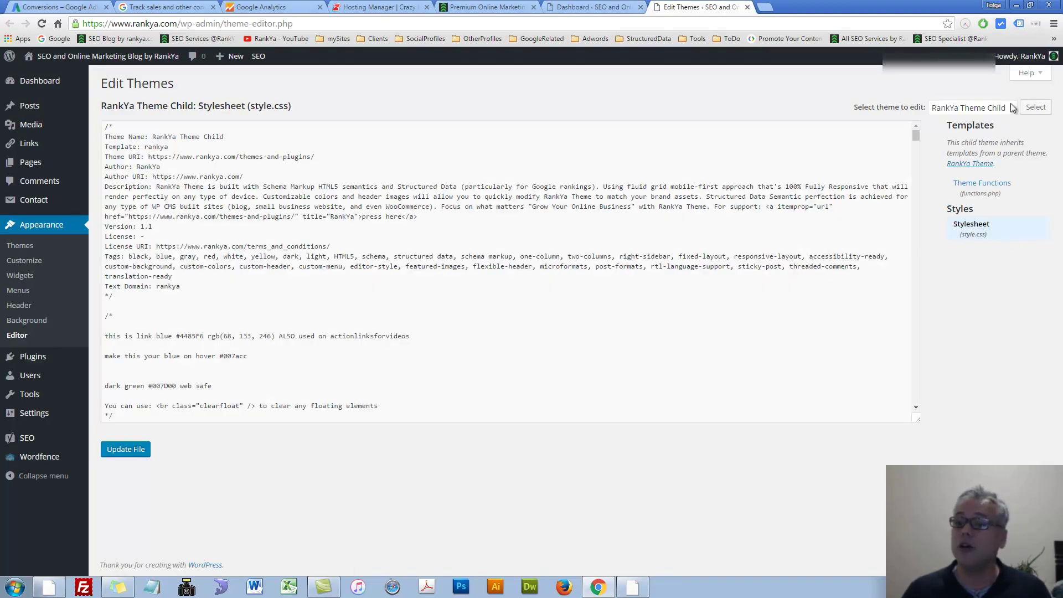
pyautogui.click(1012, 108)
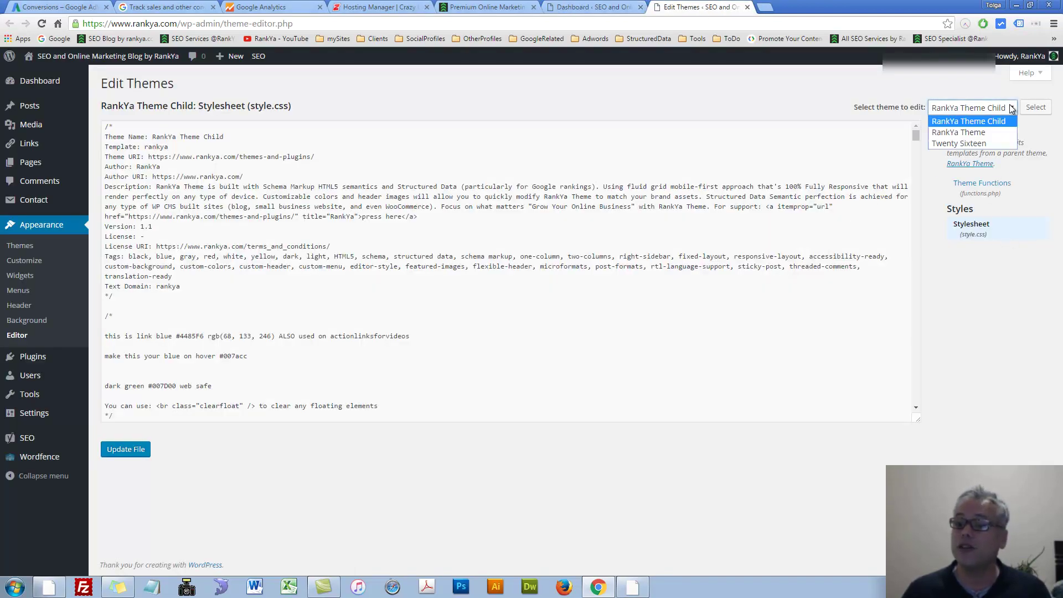
pyautogui.click(975, 133)
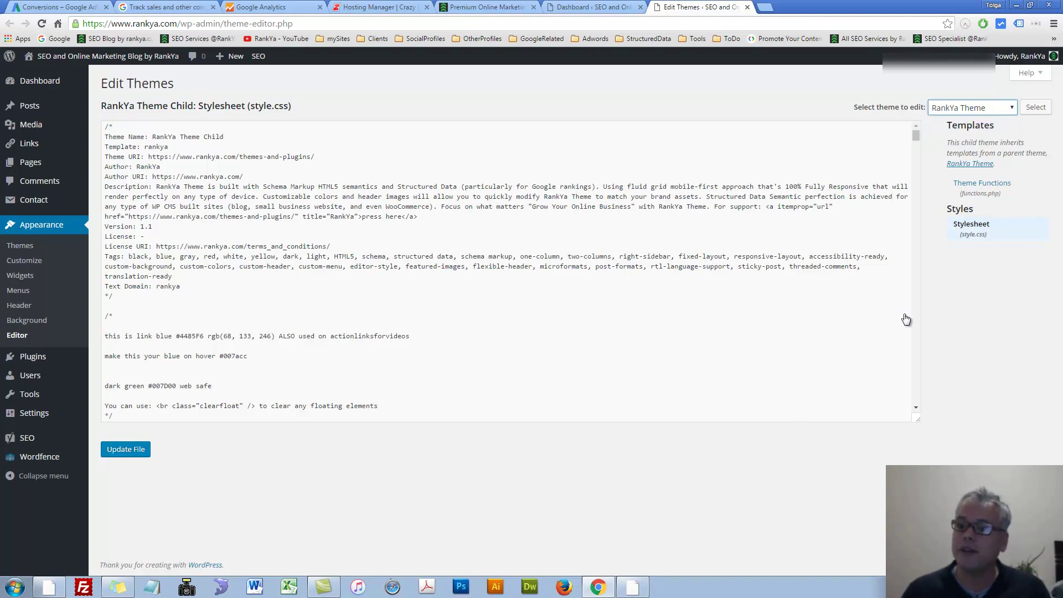
pyautogui.click(1033, 108)
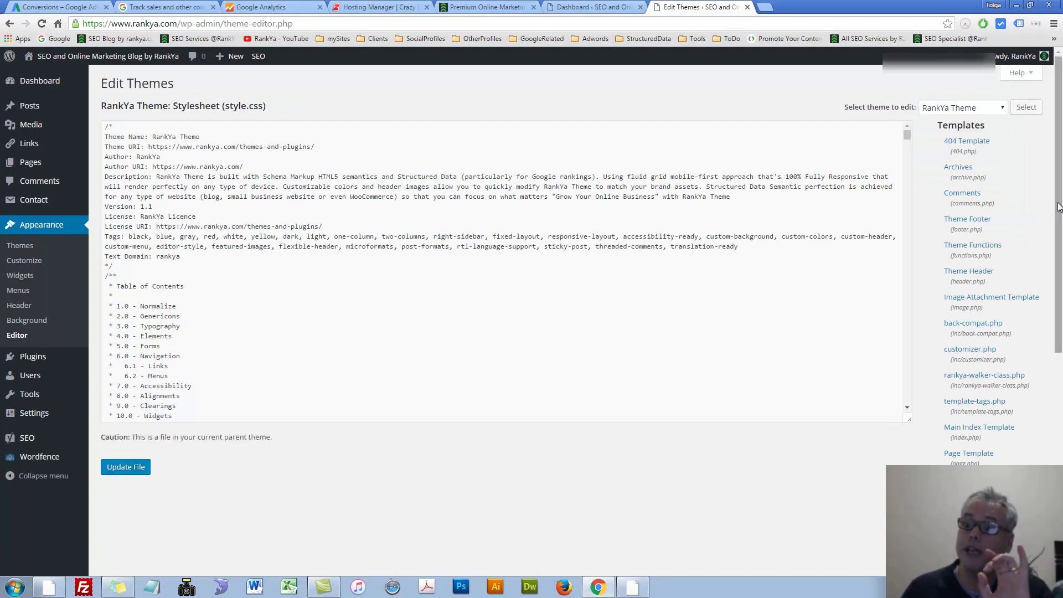
pyautogui.scroll(-1, 1054, 207)
# Open footer.php in the theme editor and find the closing </body></html> tags
pyautogui.click(961, 211)
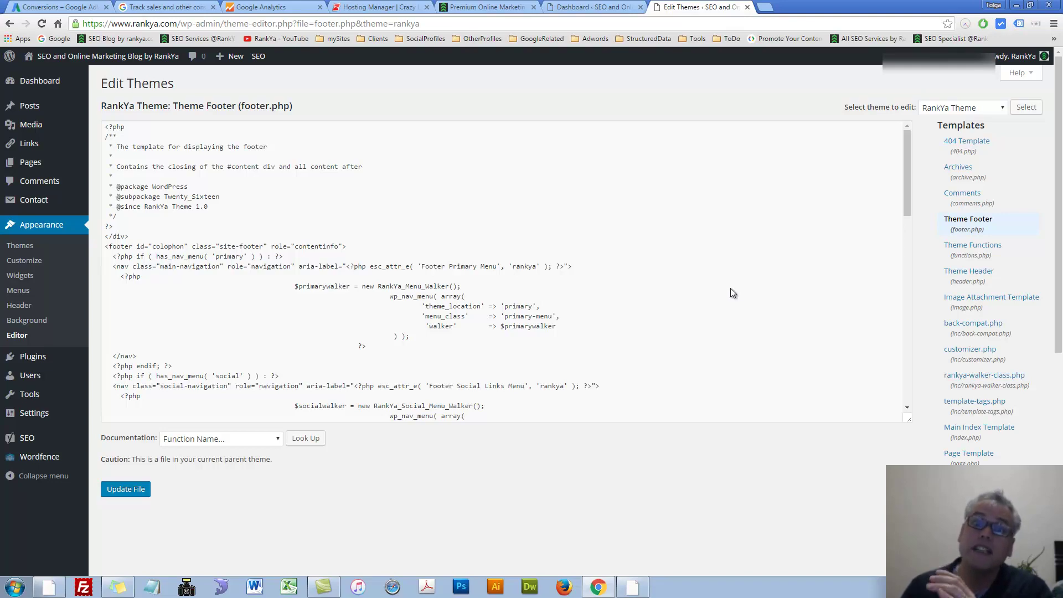
pyautogui.moveTo(903, 198); pyautogui.dragTo(898, 387)
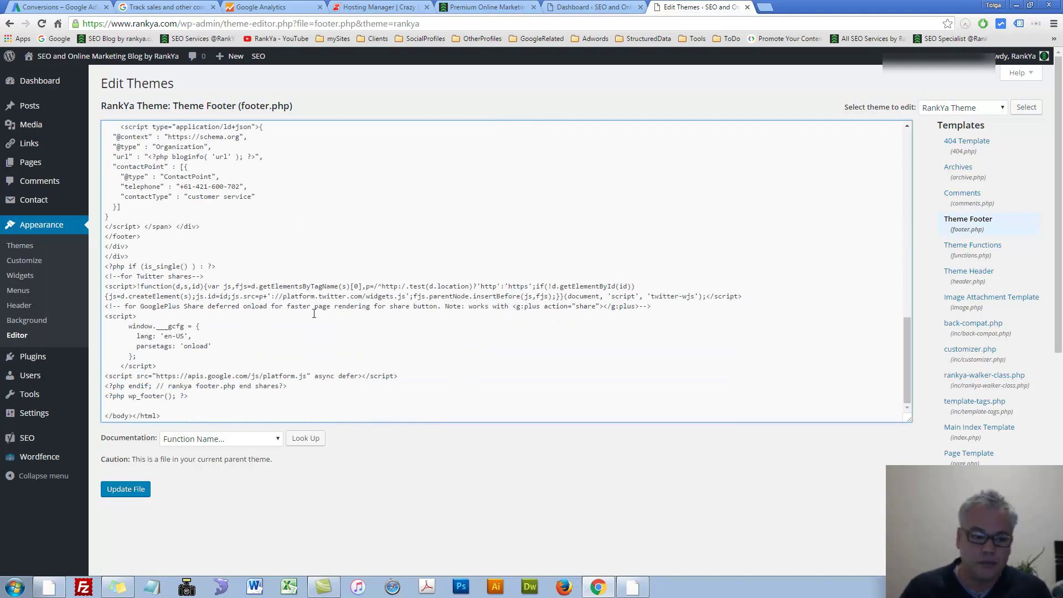
pyautogui.scroll(3, 184, 285)
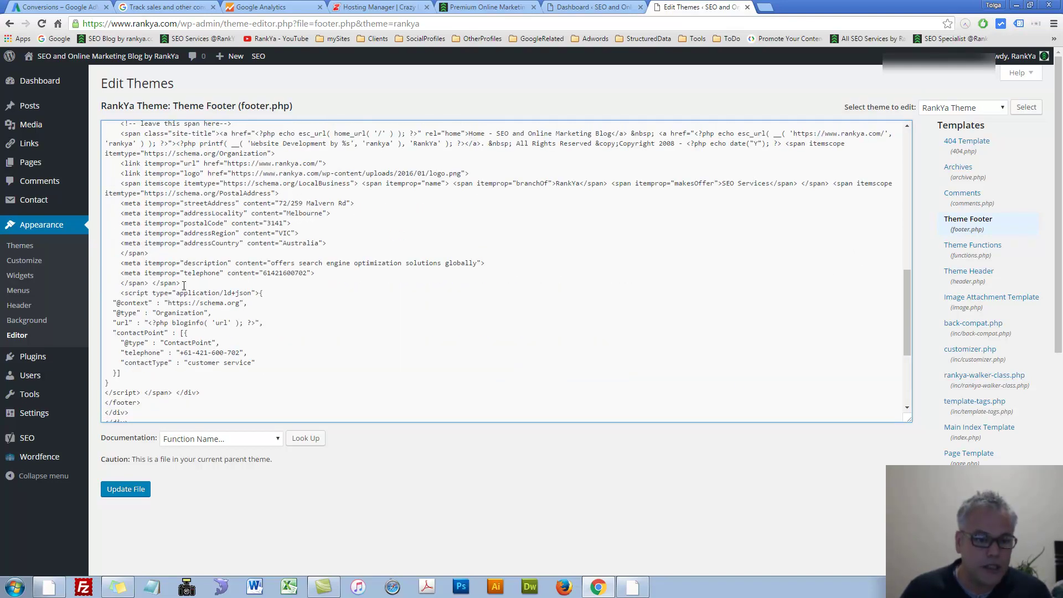
pyautogui.scroll(4, 184, 285)
pyautogui.scroll(1, 184, 285)
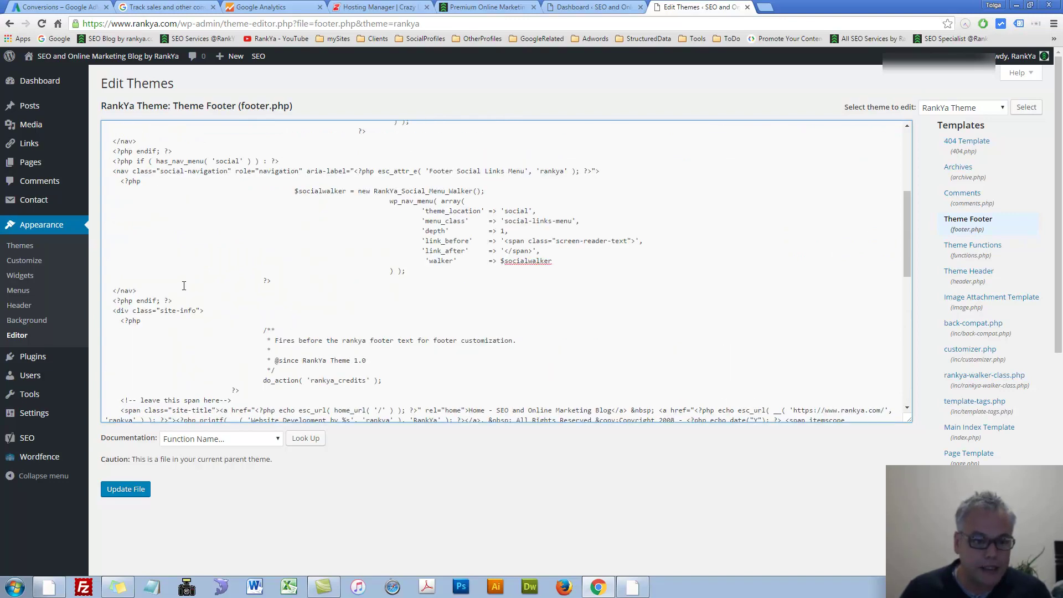
pyautogui.scroll(2, 242, 289)
pyautogui.scroll(1, 290, 290)
pyautogui.scroll(-10, 285, 299)
pyautogui.scroll(-3, 285, 321)
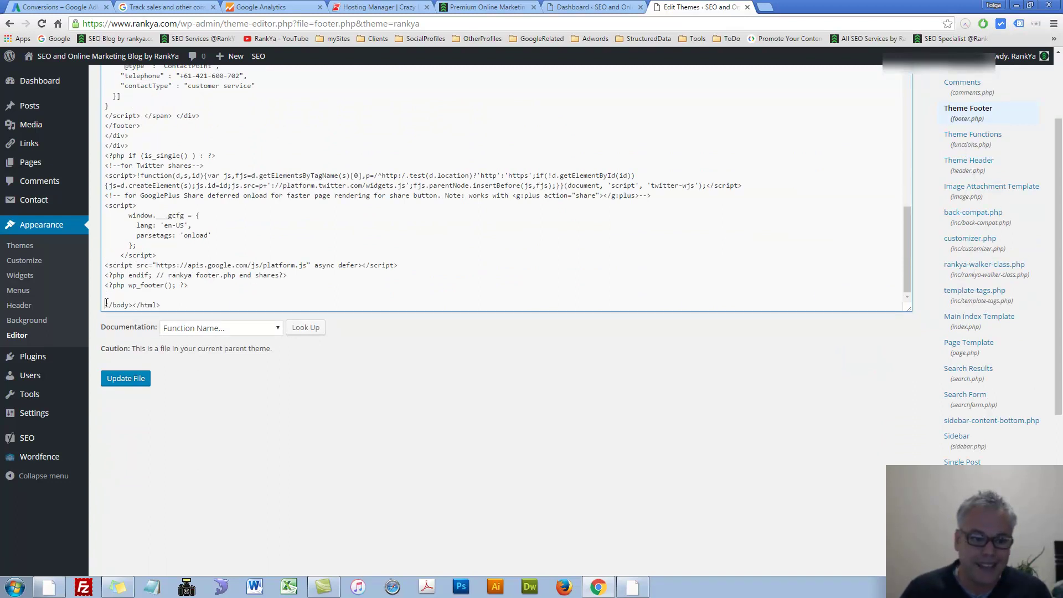
# Paste the conversion tag before </body> on its own line and check the pasted block
pyautogui.hotkey('ctrl', 'v')
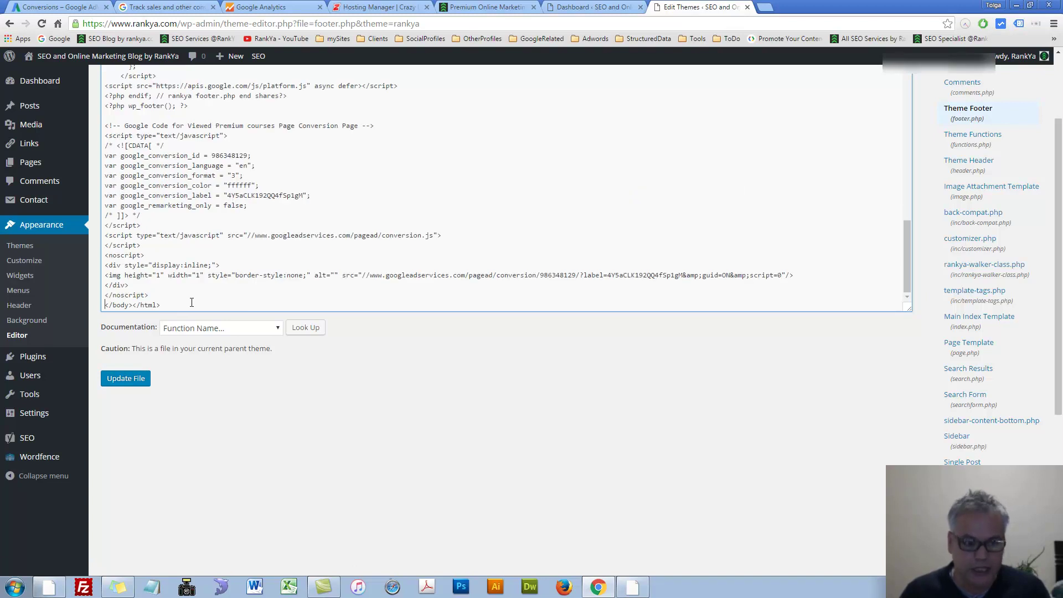
pyautogui.press('Return')
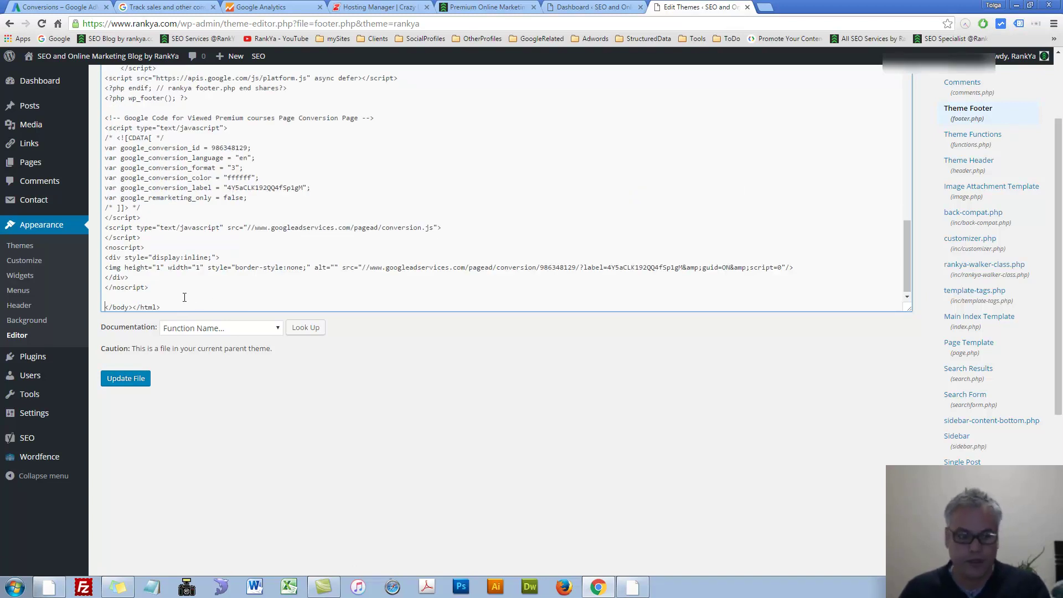
pyautogui.moveTo(133, 307); pyautogui.dragTo(106, 308)
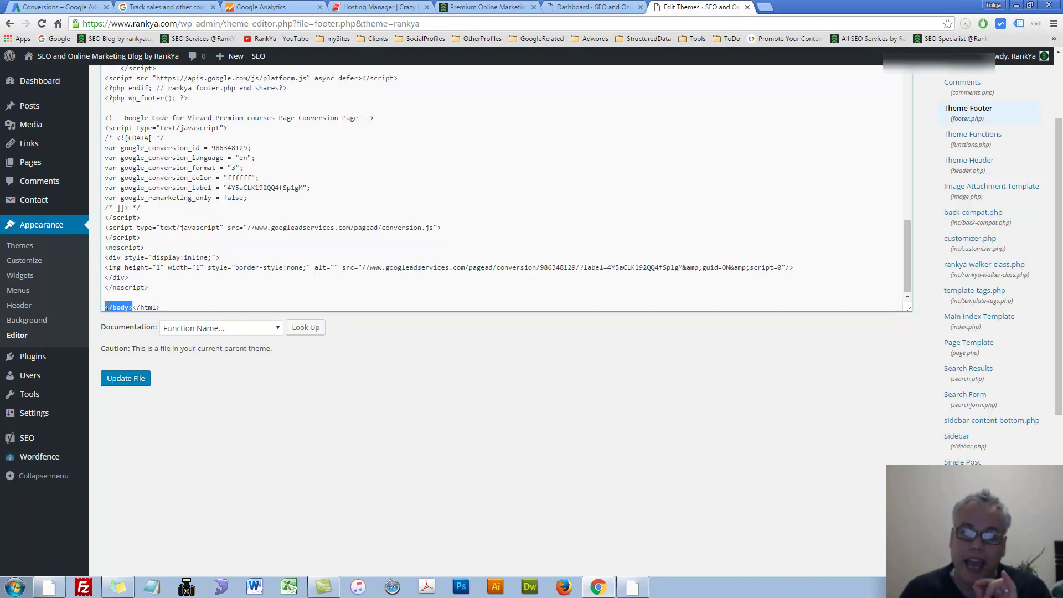
pyautogui.click(153, 287)
pyautogui.scroll(1, 172, 286)
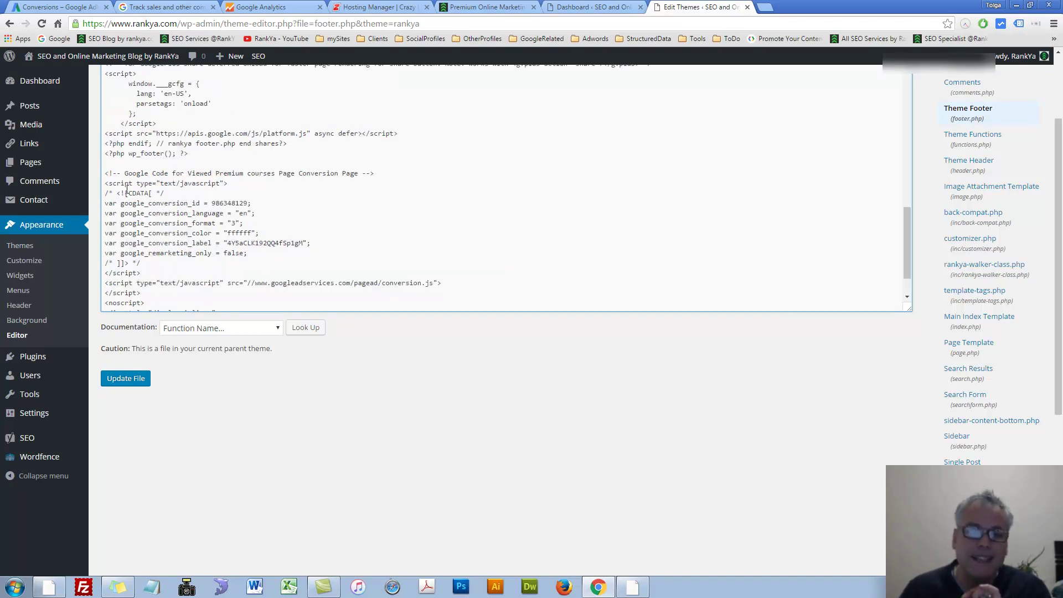
pyautogui.moveTo(105, 172); pyautogui.dragTo(250, 298)
pyautogui.click(317, 252)
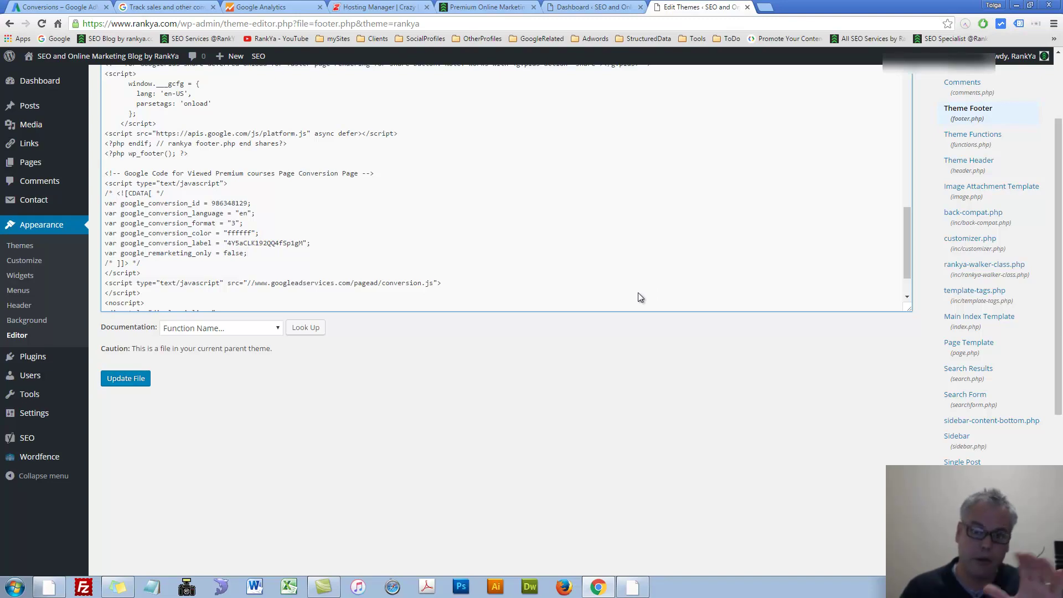
# Recheck the AdWords install note that the tag goes before </body>, then go to the Crazy Domains Hosting Manager
pyautogui.click(61, 6)
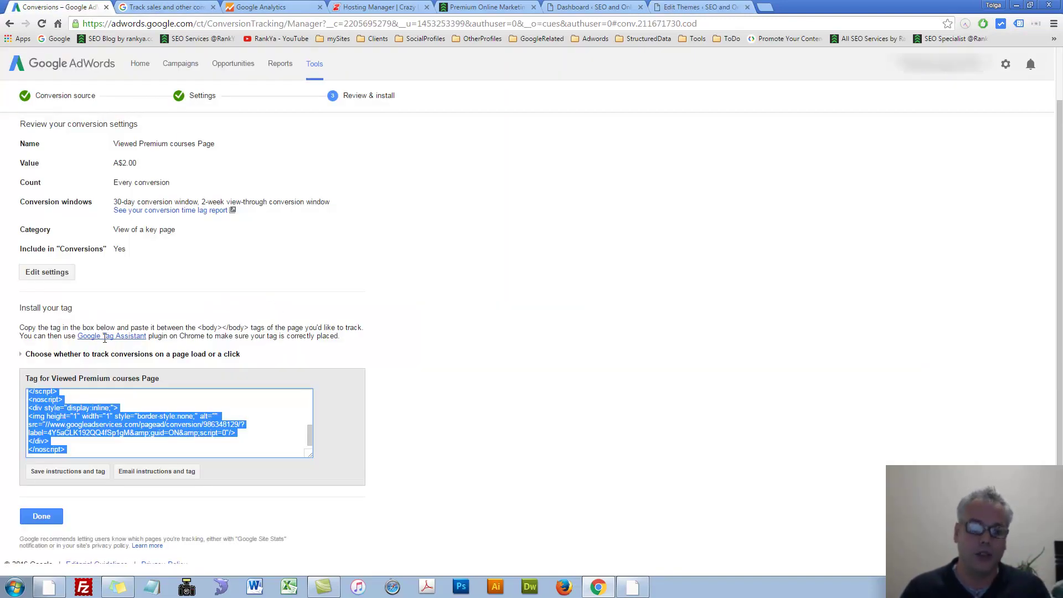
pyautogui.click(247, 330)
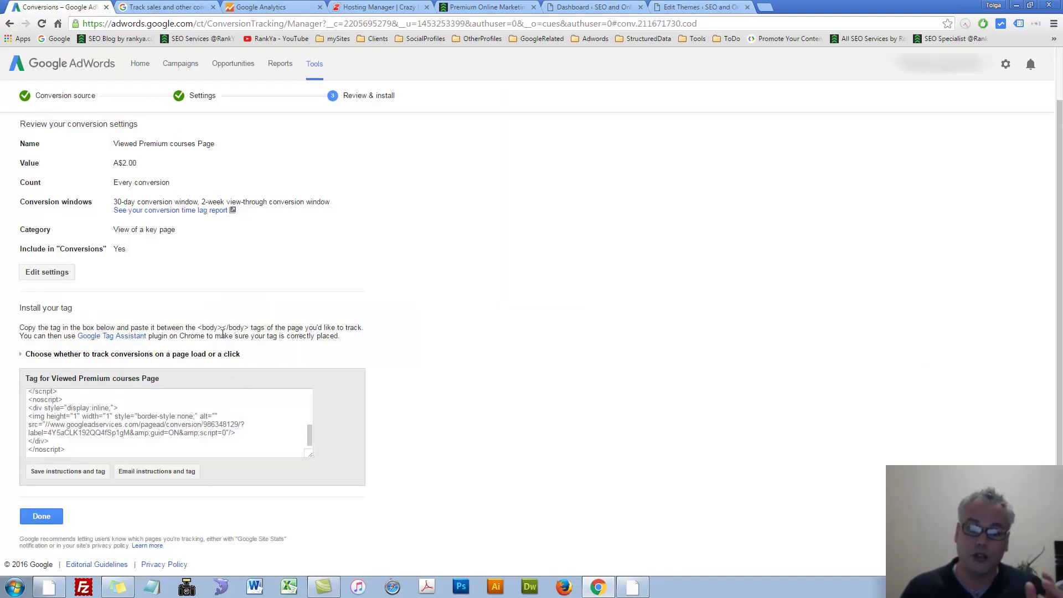
pyautogui.moveTo(198, 330); pyautogui.dragTo(251, 329)
pyautogui.click(308, 331)
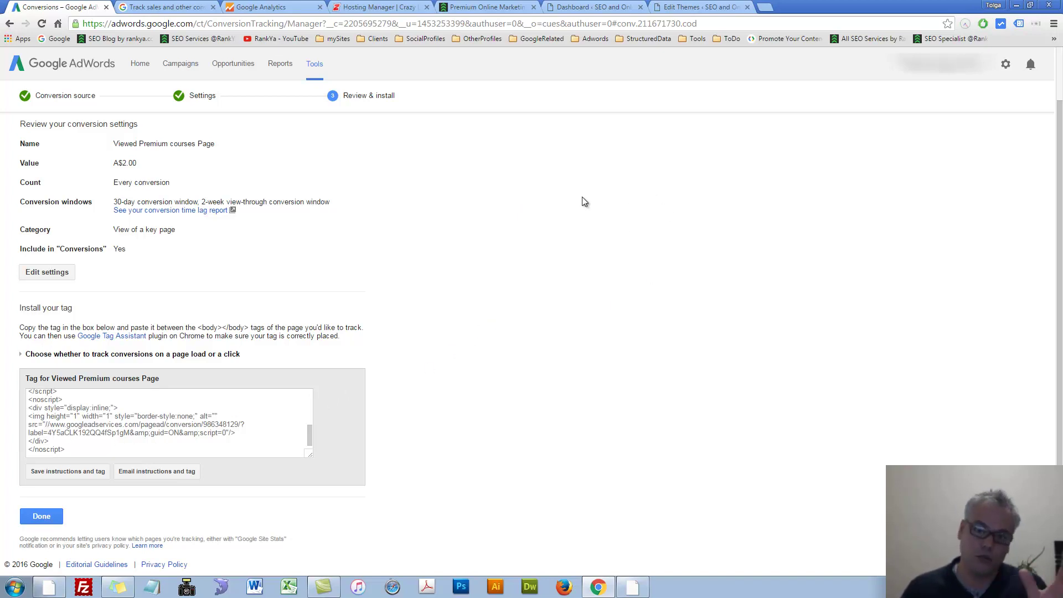
pyautogui.click(398, 7)
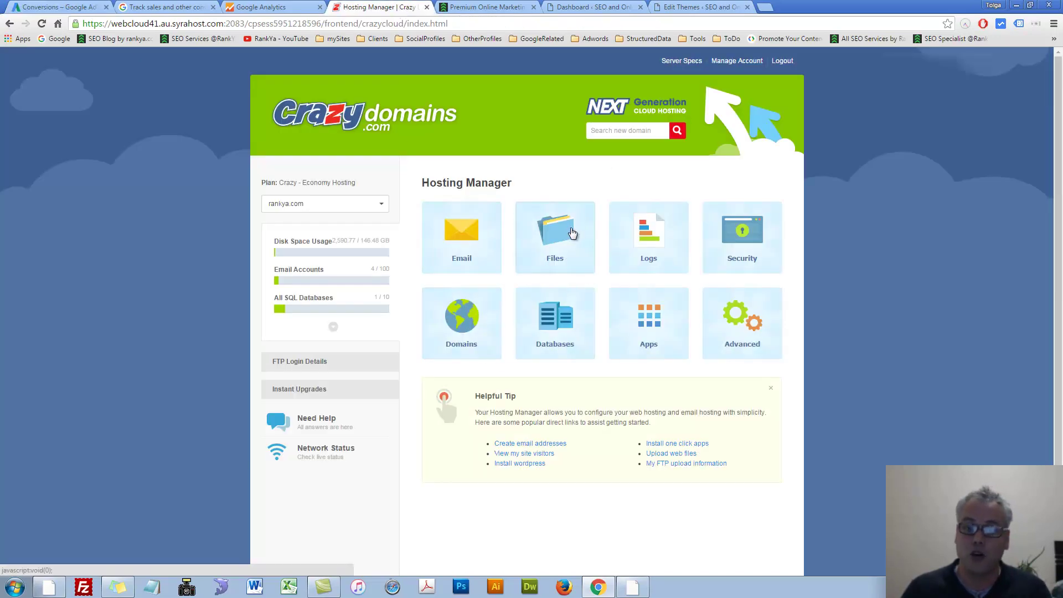
# Open File Manager from the hosting Files options to browse the site's public_html folder
pyautogui.click(572, 233)
pyautogui.click(579, 312)
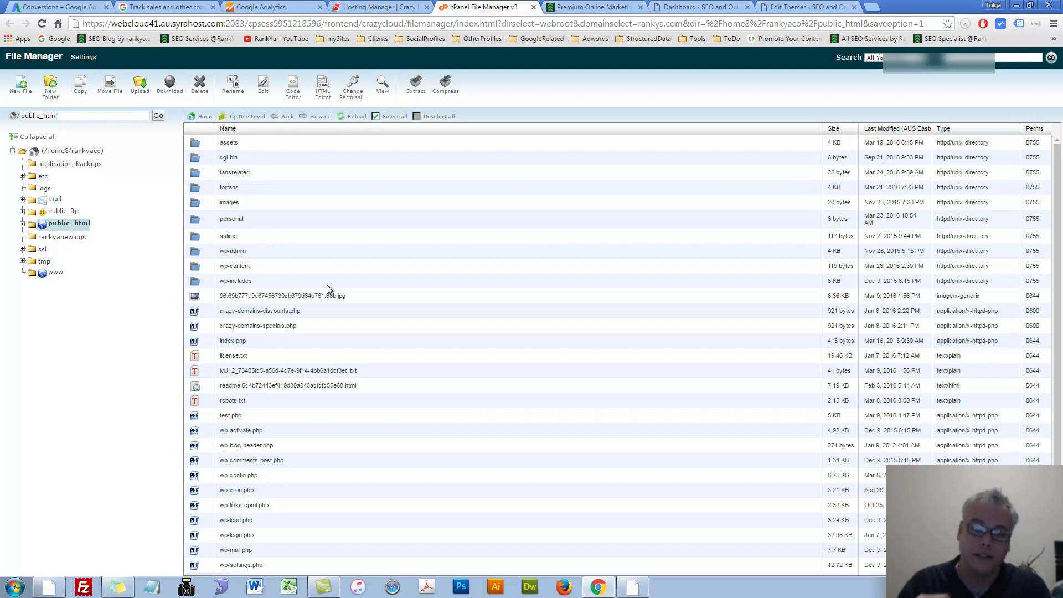
# Save footer.php, reload the Premium Online Marketing Courses page, and find the conversion code in its source
pyautogui.click(773, 11)
pyautogui.click(138, 379)
pyautogui.click(584, 8)
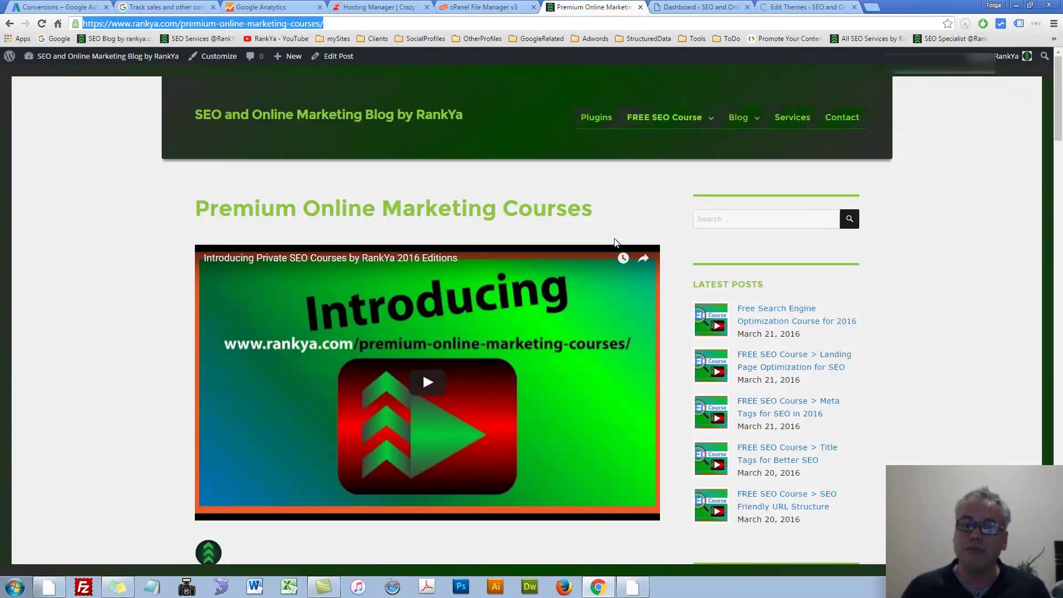
pyautogui.click(141, 228)
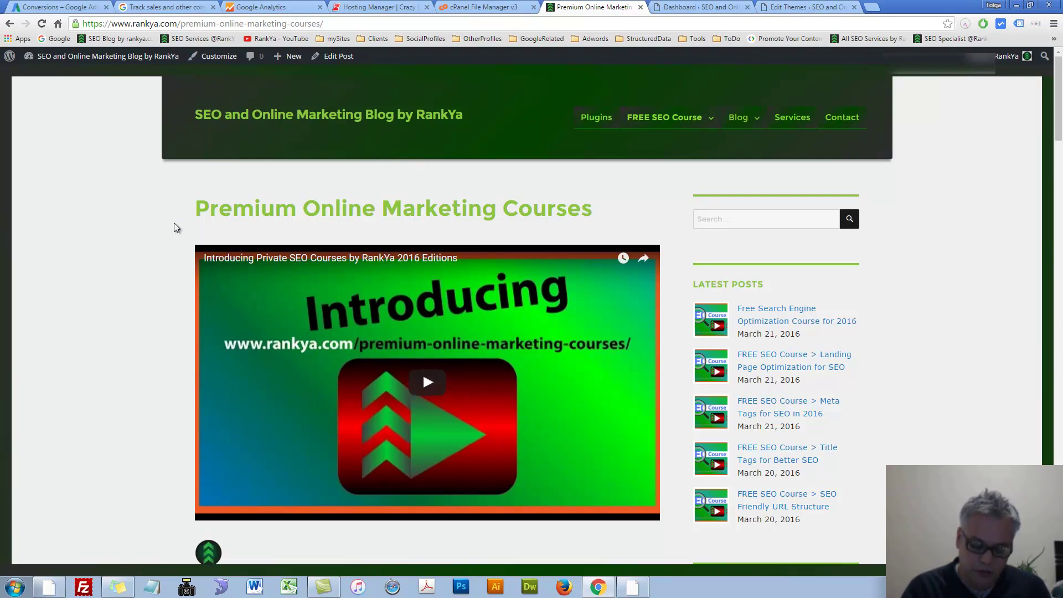
pyautogui.press('F5')
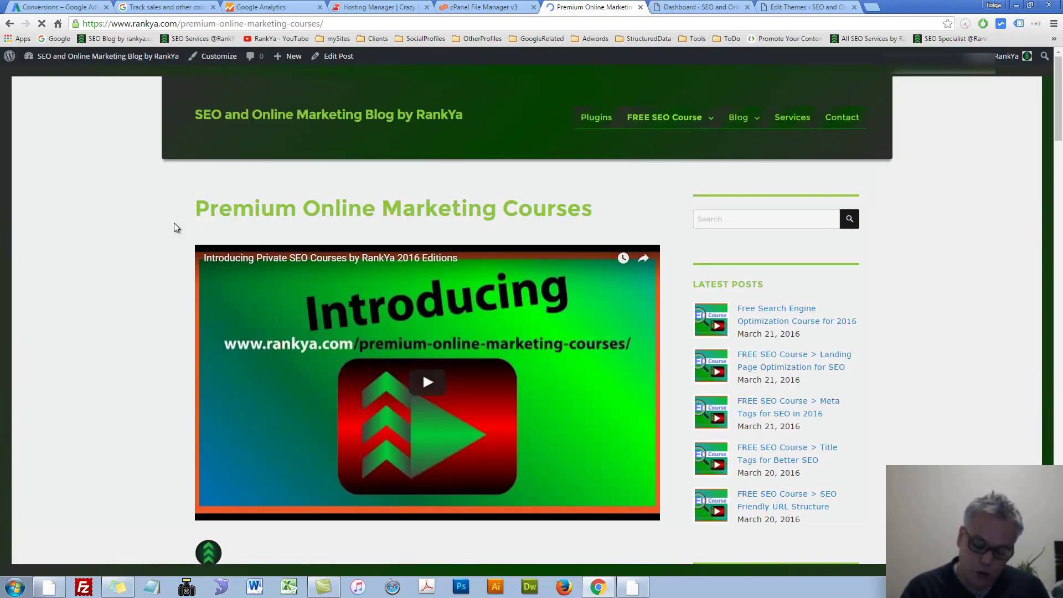
pyautogui.hotkey('ctrl', 'u')
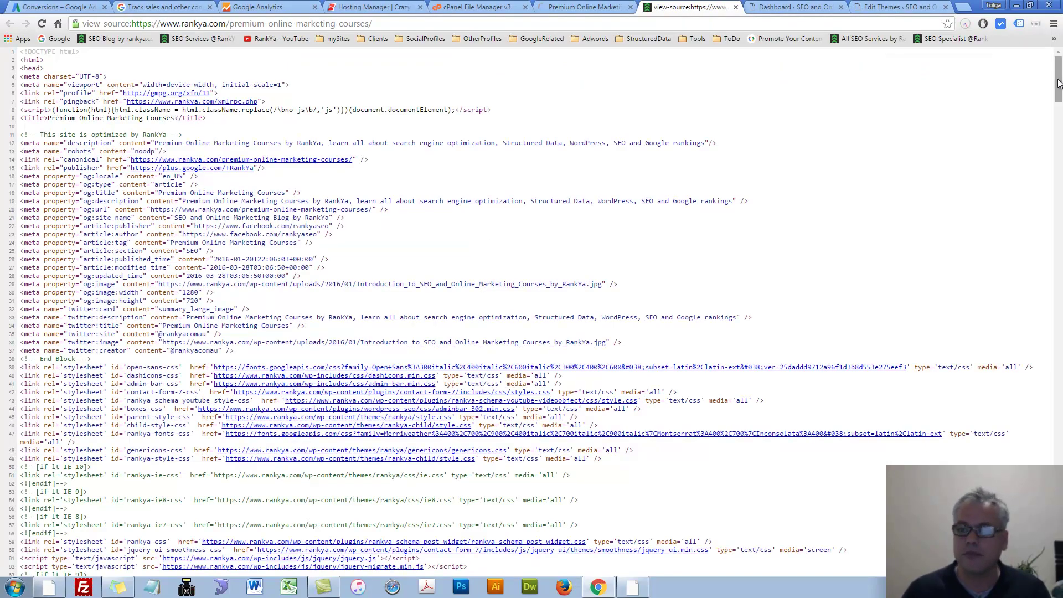
pyautogui.moveTo(1057, 61); pyautogui.dragTo(1058, 570)
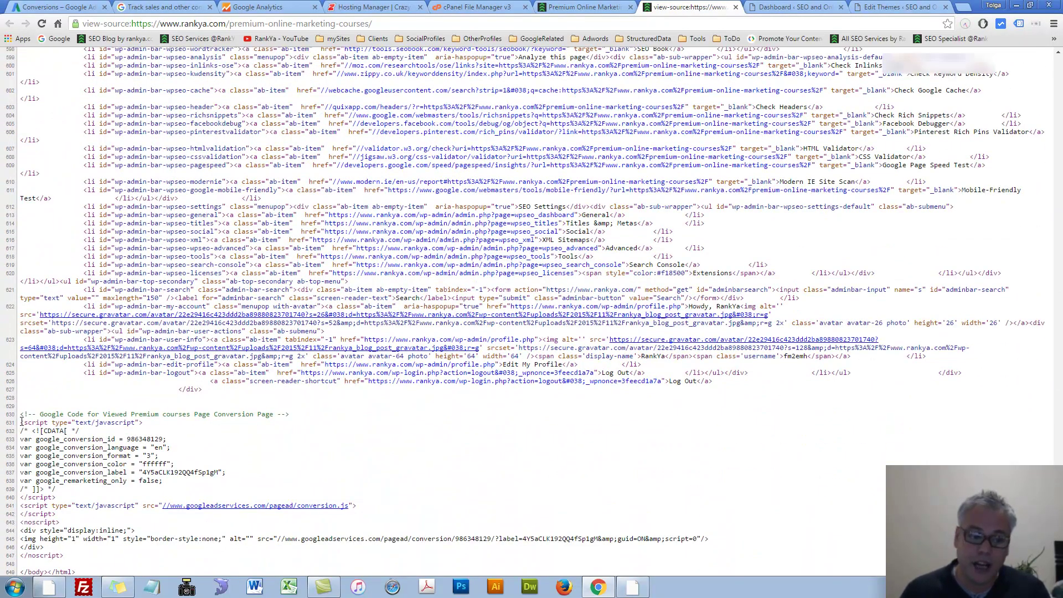
pyautogui.moveTo(21, 414); pyautogui.dragTo(100, 562)
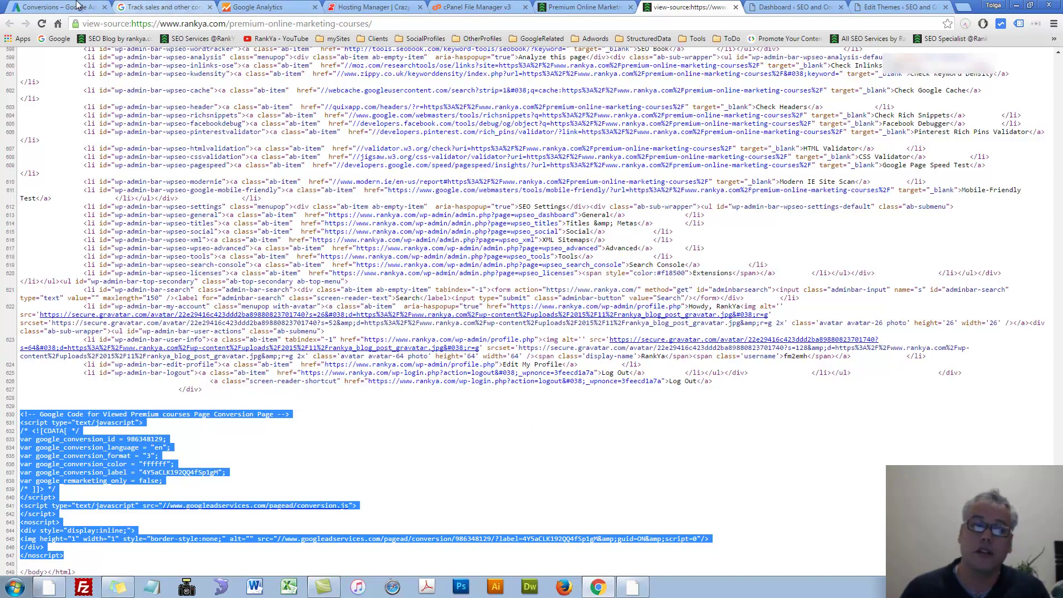
# Finish the Review & install step so 'Viewed Premium courses Page' joins the conversion actions list
pyautogui.click(58, 7)
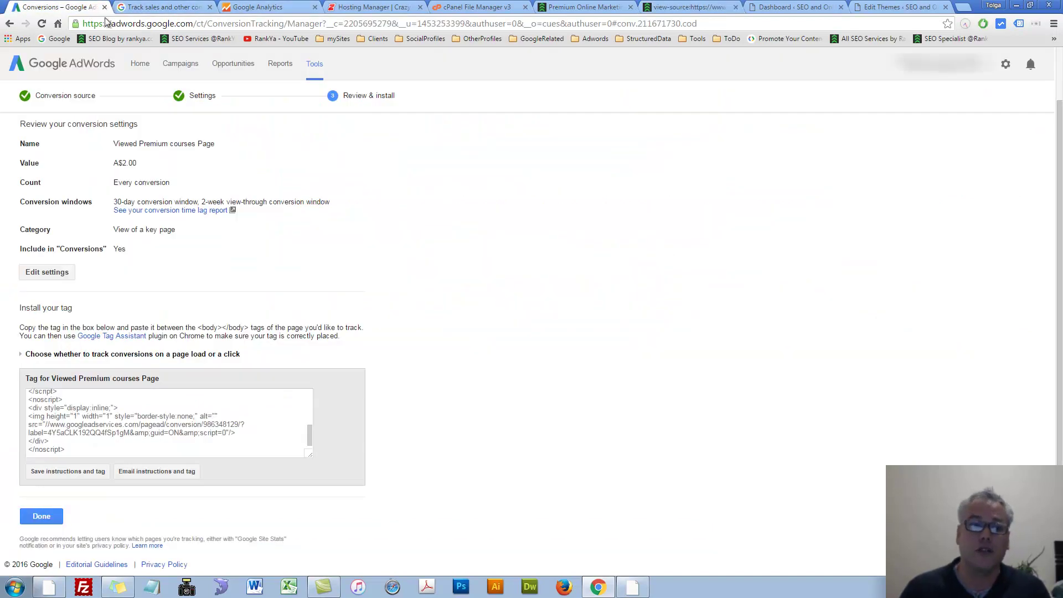
pyautogui.click(49, 519)
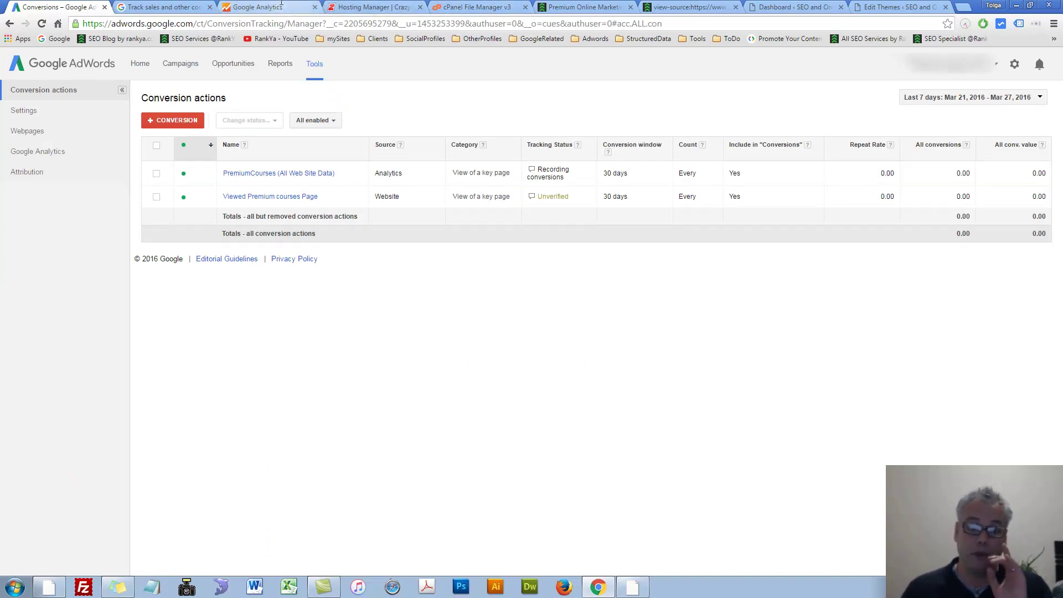
pyautogui.click(314, 64)
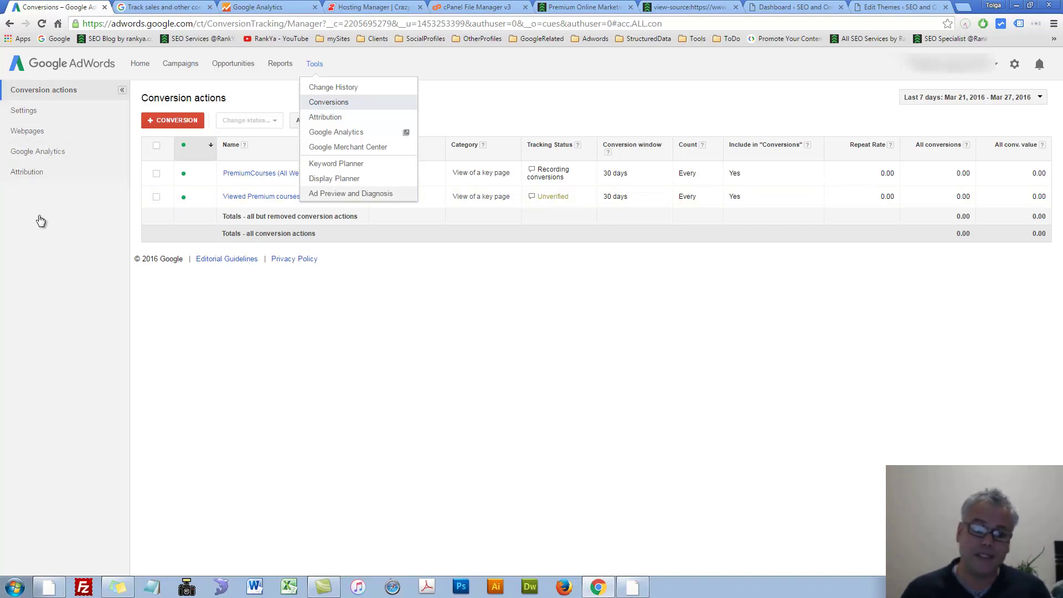
pyautogui.click(52, 254)
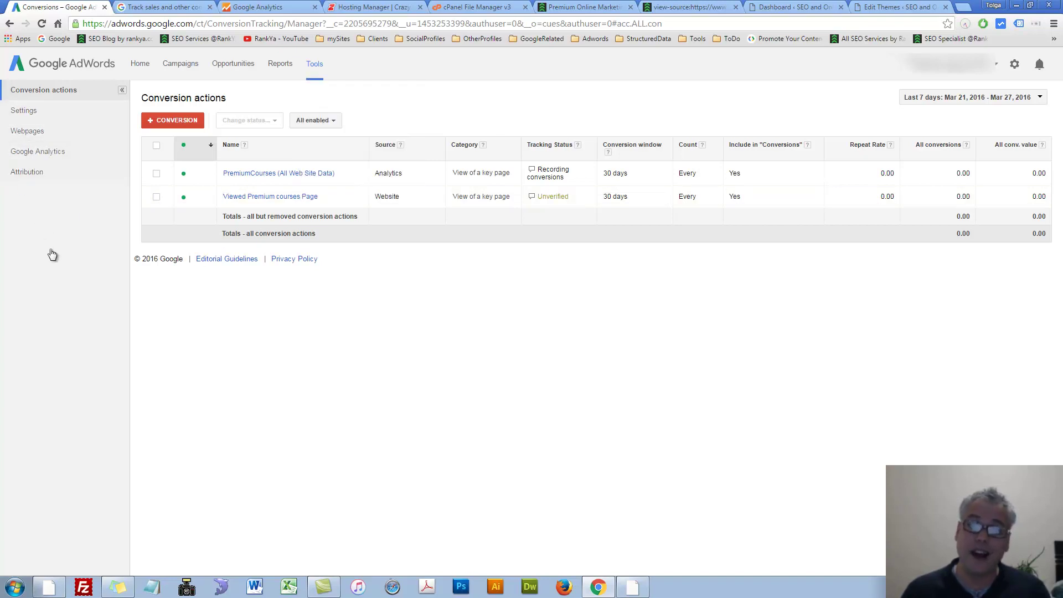
# Compare AdWords' importable Analytics goals with the Analytics Goals list: Contact us, Free SEO Course, PremiumCourses
pyautogui.click(36, 150)
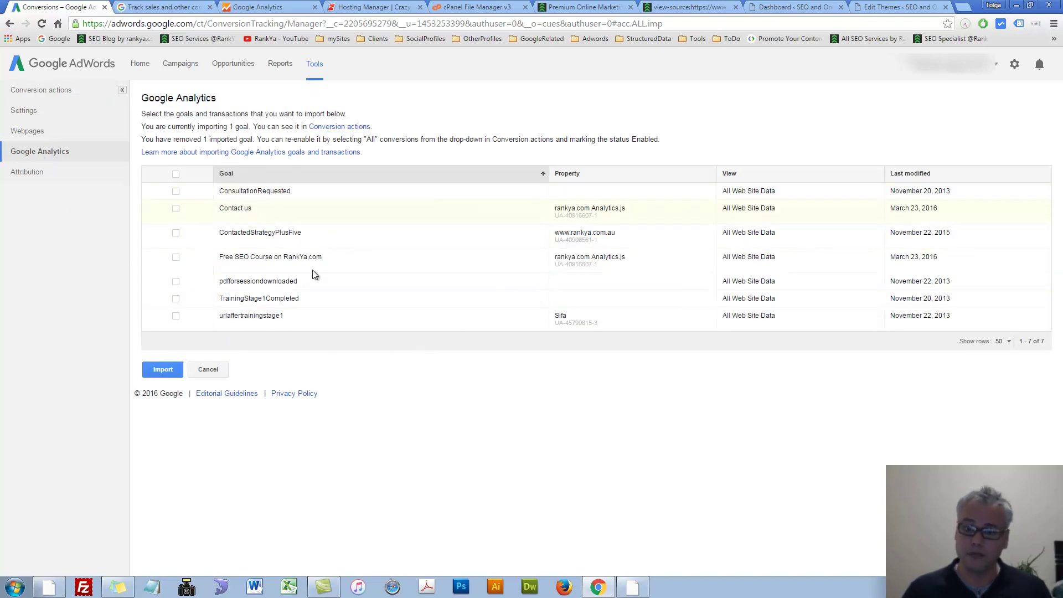
pyautogui.click(269, 7)
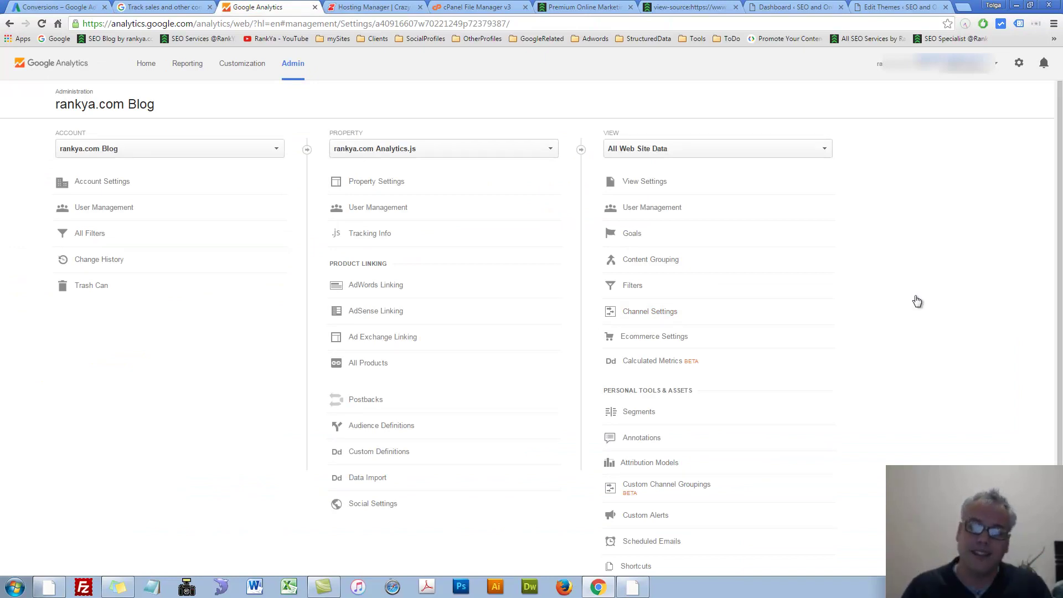
pyautogui.click(636, 237)
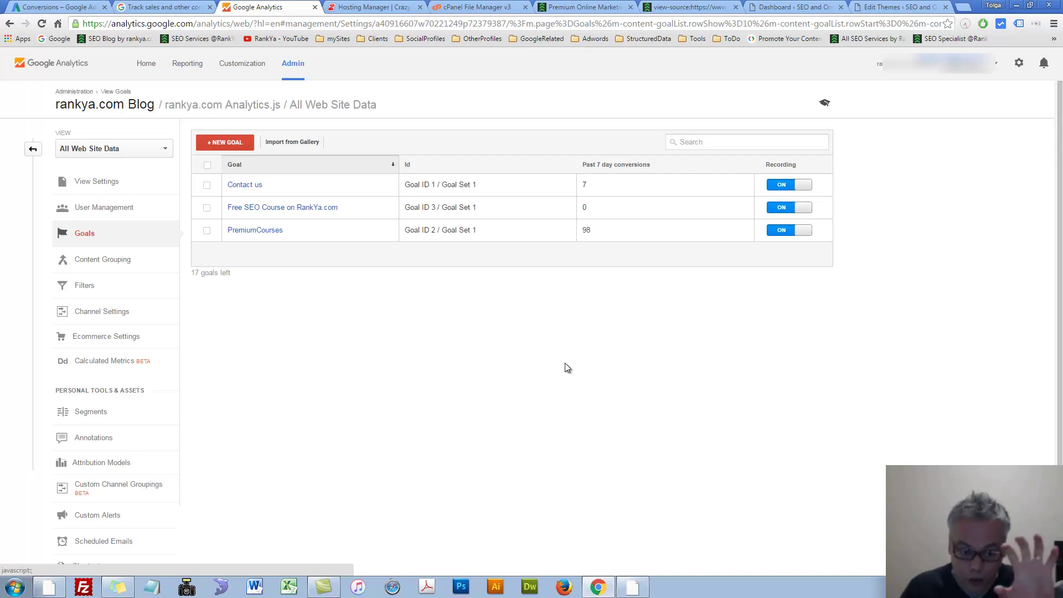
pyautogui.click(60, 6)
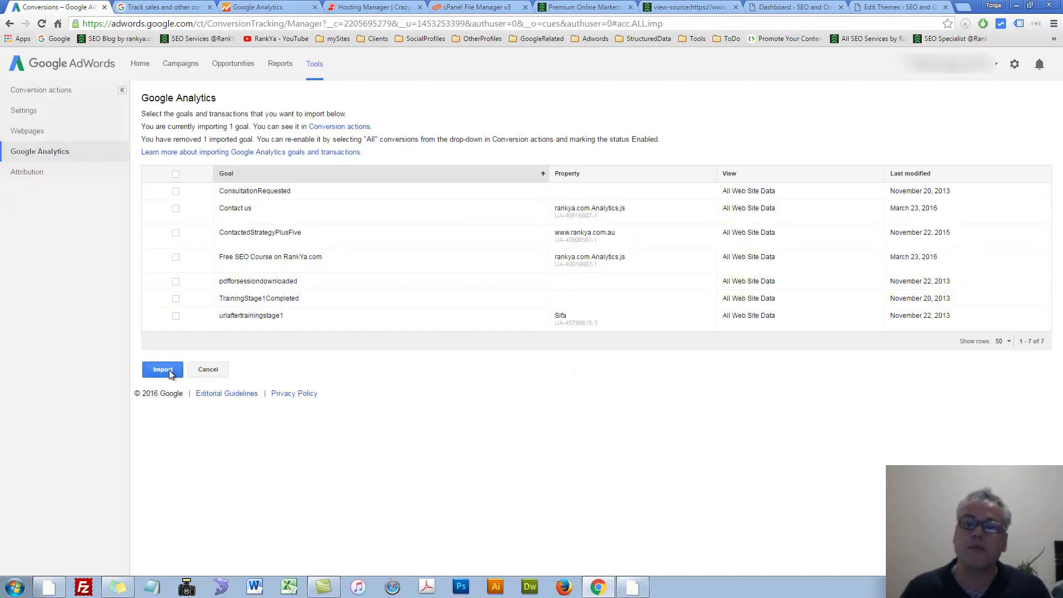
pyautogui.click(312, 8)
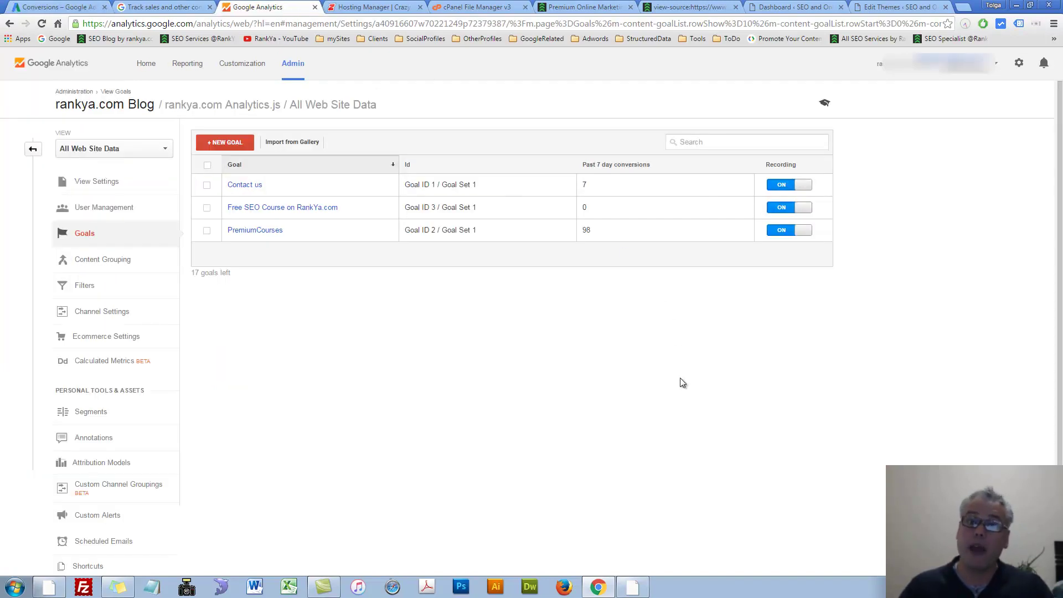